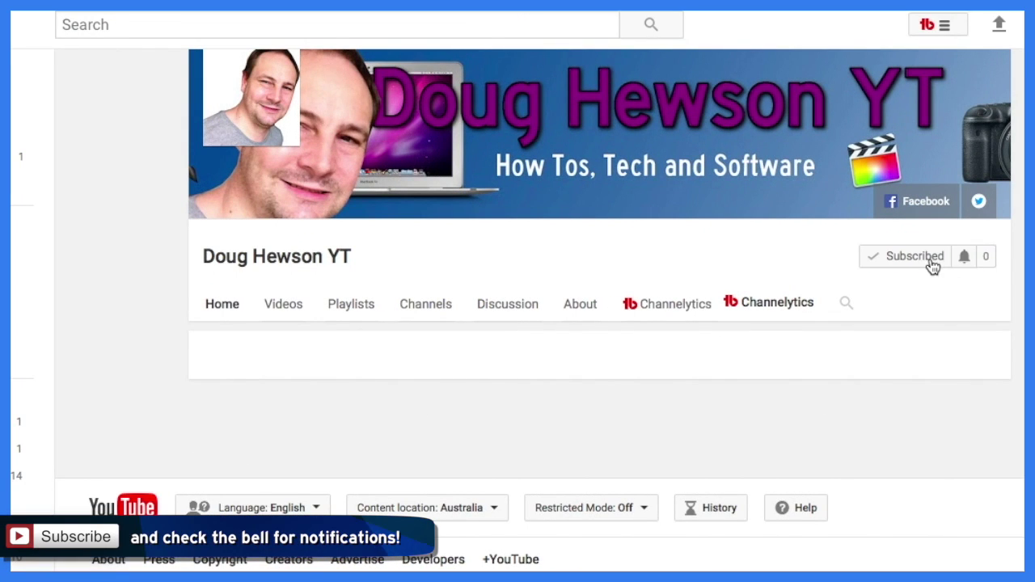
# Step: Use the bell next to Subscribed to receive all notifications from this channel
pyautogui.click(965, 261)
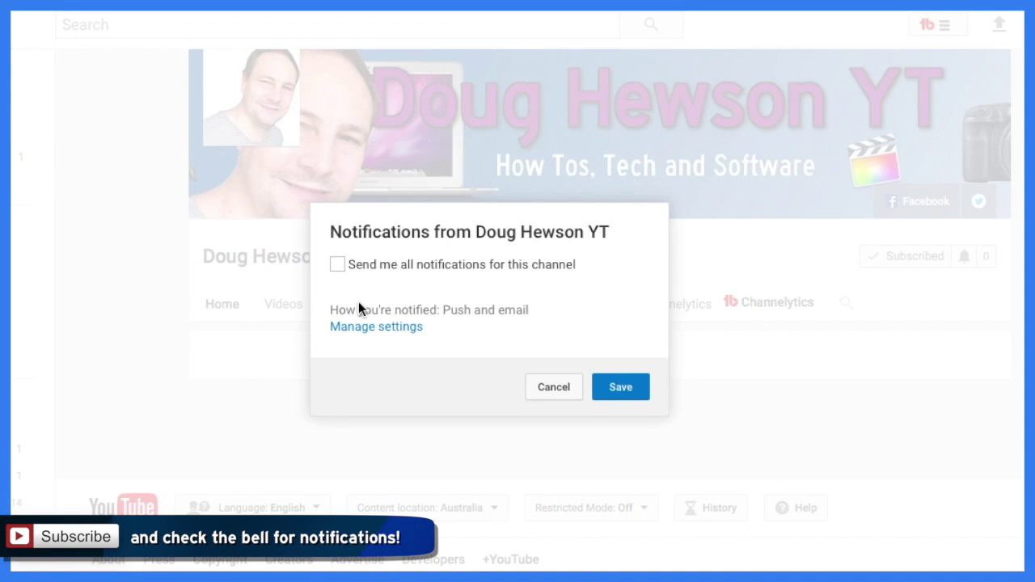
pyautogui.click(337, 264)
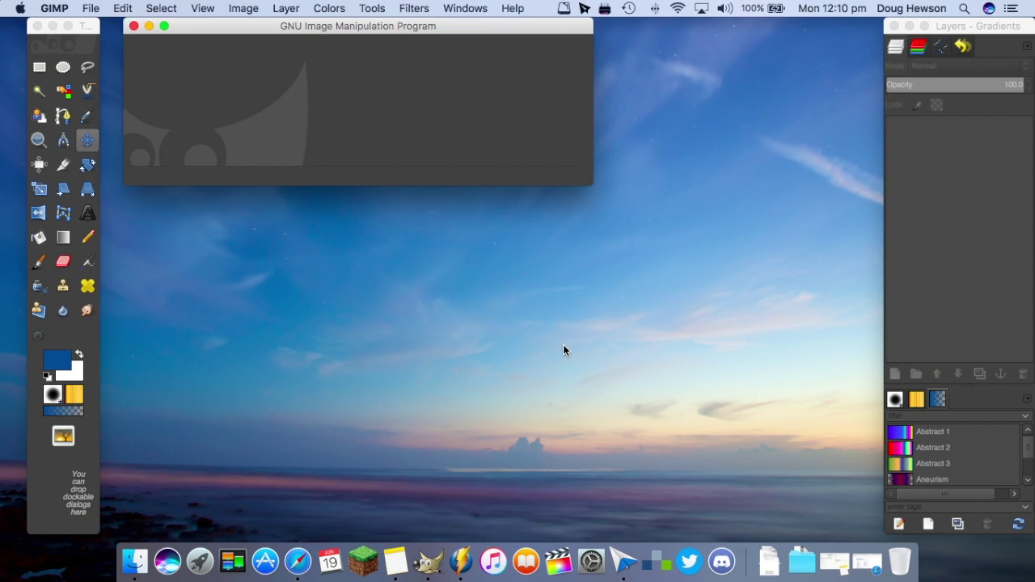
# Step: Start a new image and set its width and height to 800 px
pyautogui.click(91, 9)
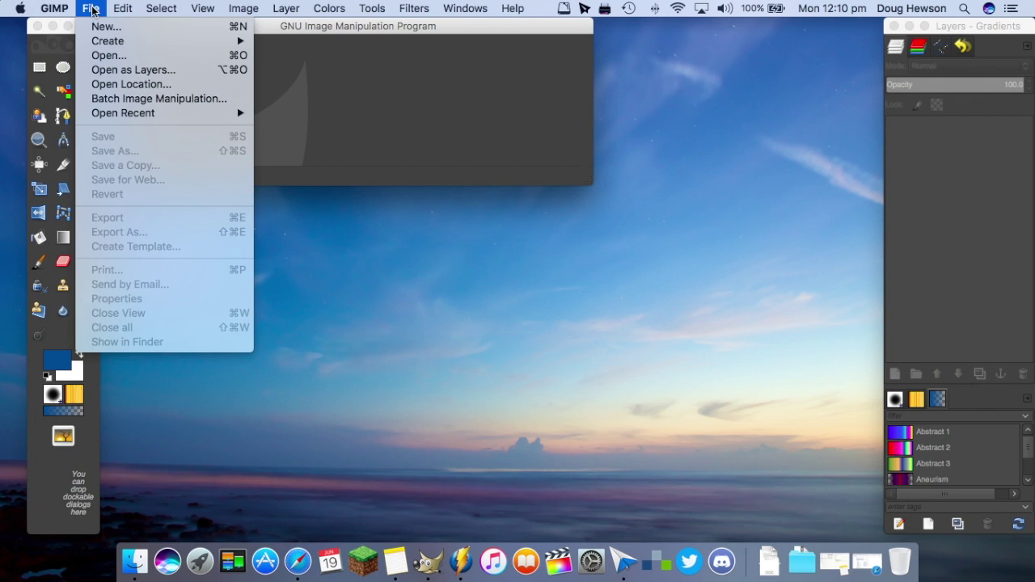
pyautogui.click(99, 26)
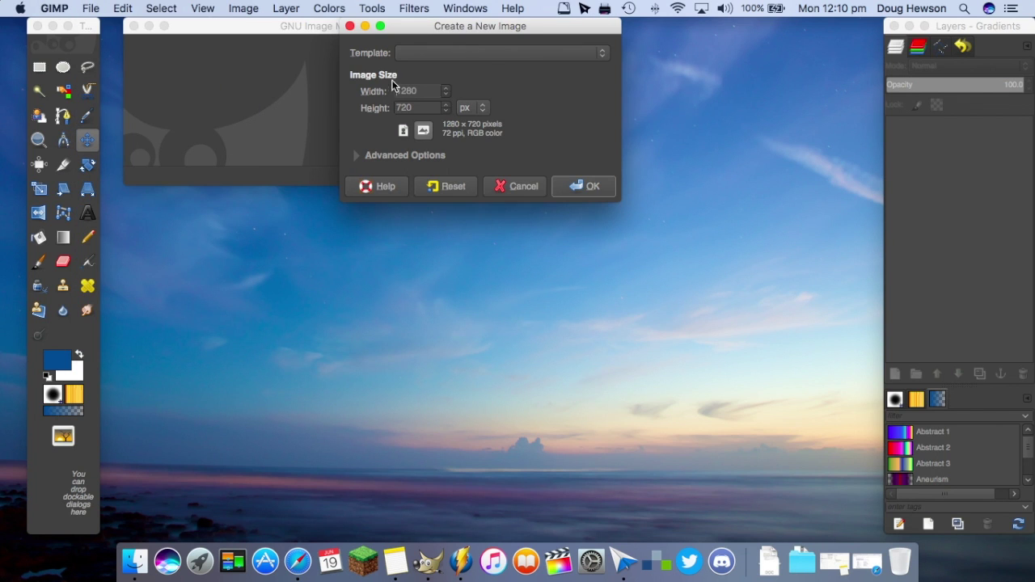
pyautogui.click(605, 55)
pyautogui.click(605, 55)
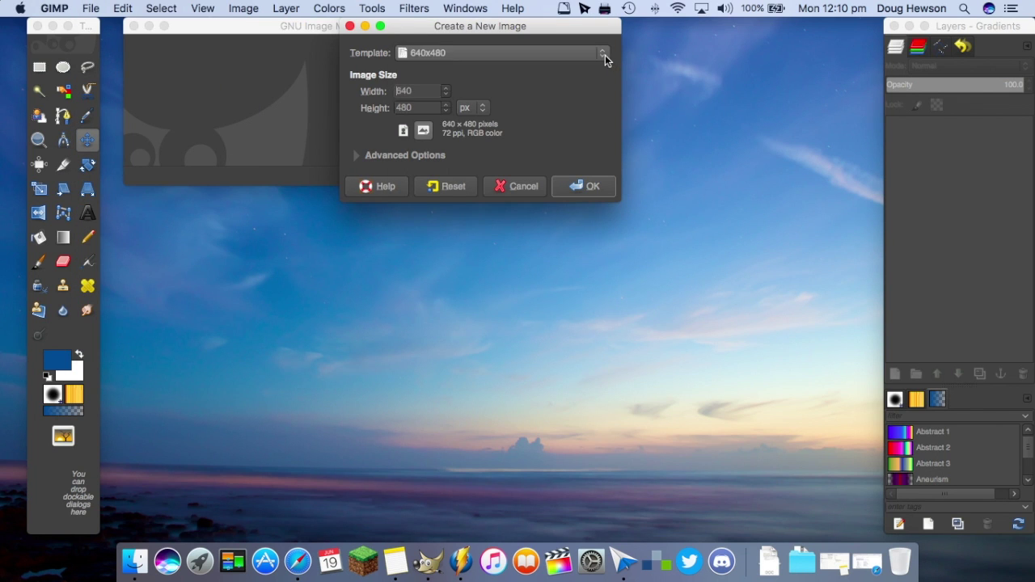
pyautogui.click(605, 55)
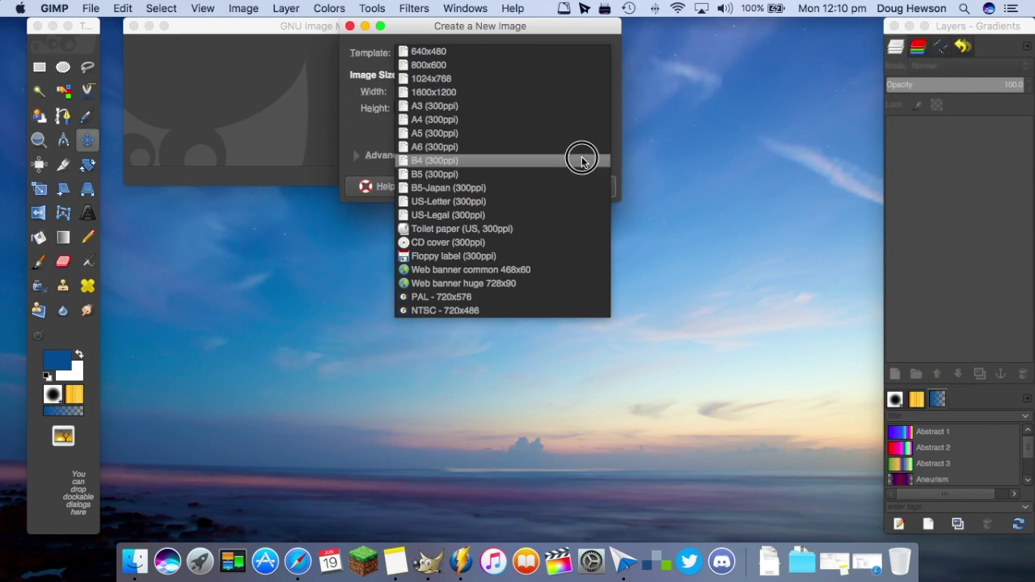
pyautogui.click(586, 42)
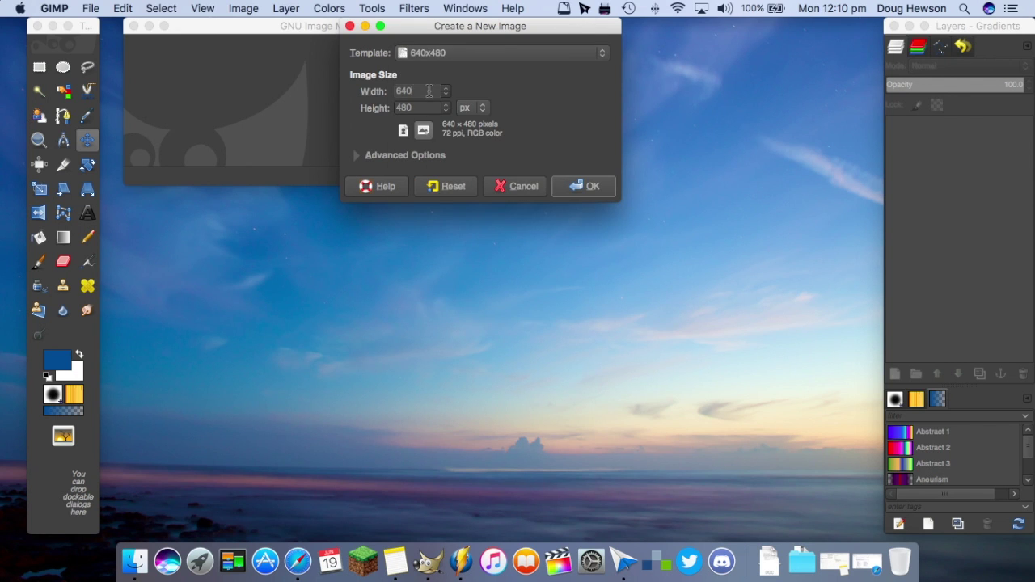
pyautogui.click(281, 96)
pyautogui.write('800')
pyautogui.press('Tab')
pyautogui.write('800')
# Step: Set the new image's fill to Transparency and create it
pyautogui.click(369, 155)
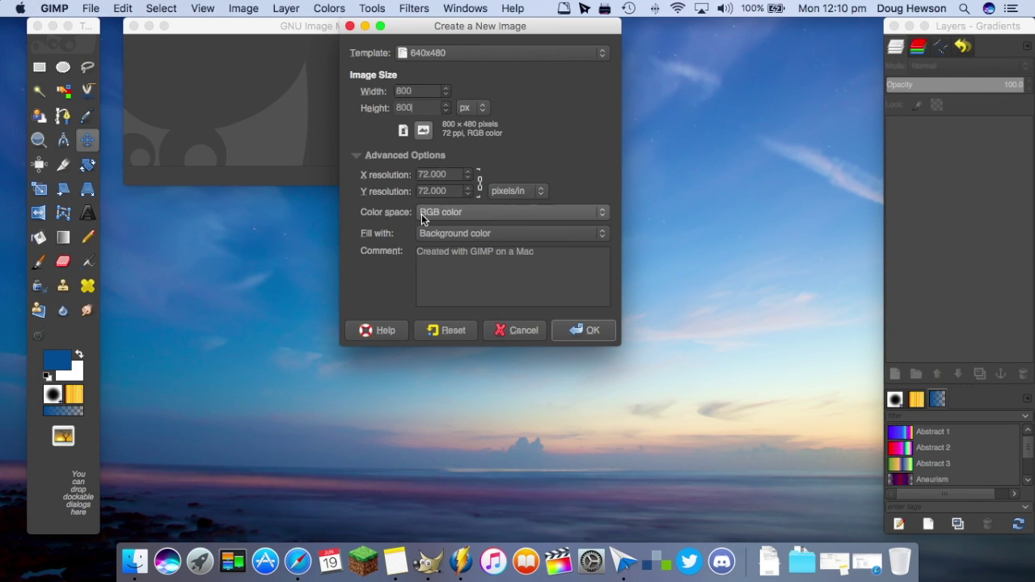
pyautogui.click(603, 234)
pyautogui.click(602, 235)
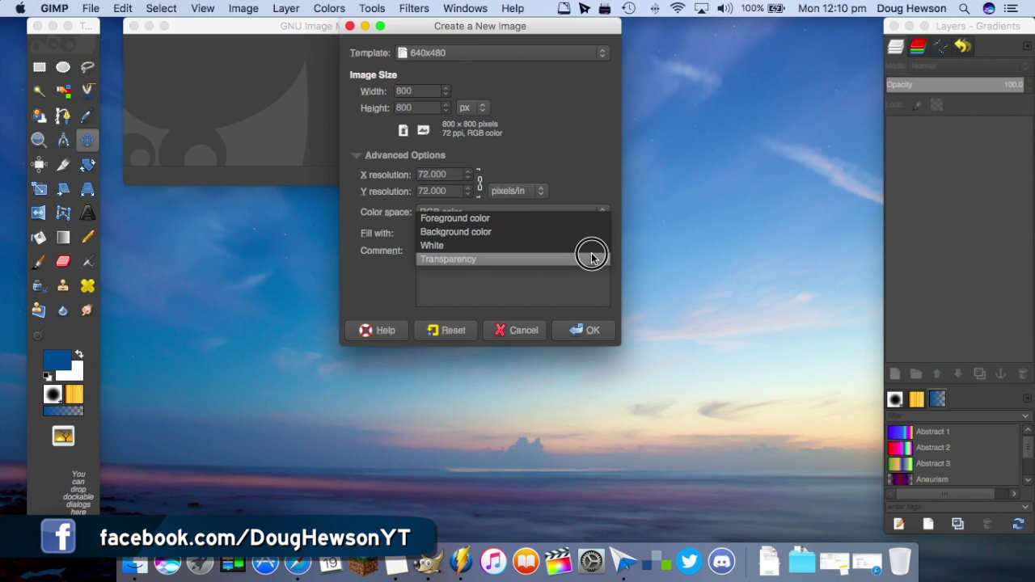
pyautogui.click(591, 258)
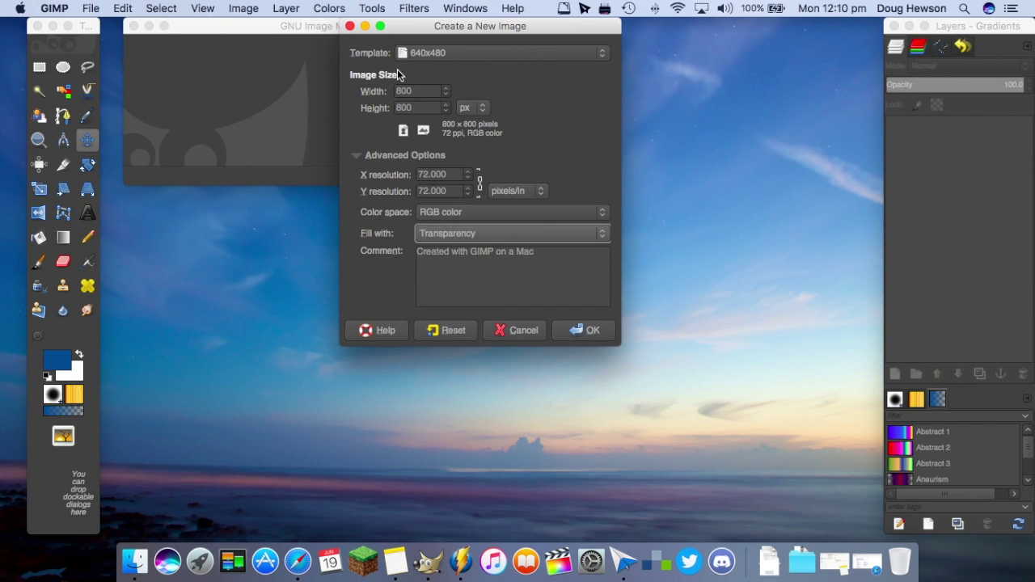
pyautogui.click(594, 332)
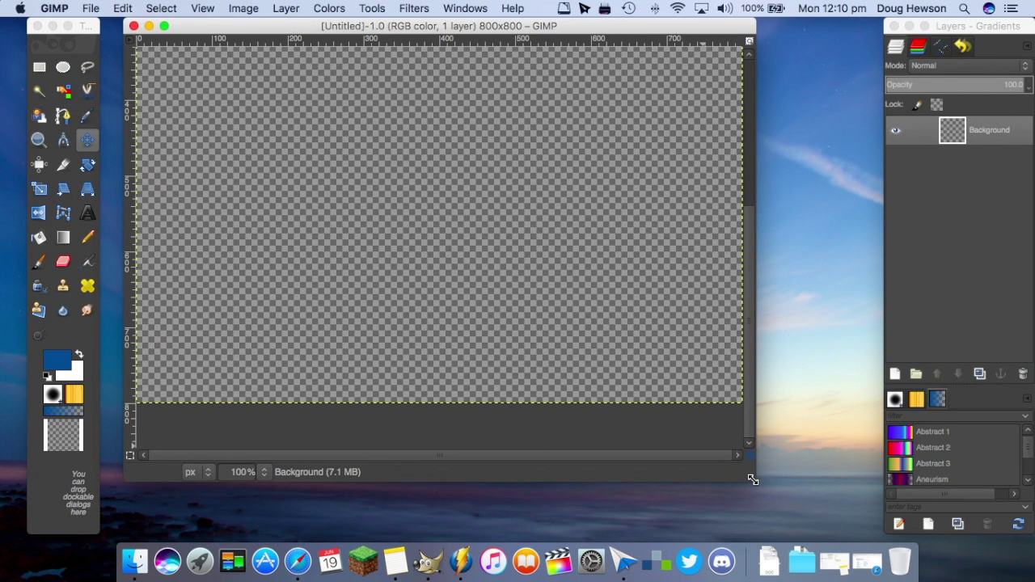
# Step: Enlarge the image window and zoom out so the full 800×800 canvas shows
pyautogui.moveTo(752, 479); pyautogui.dragTo(838, 515)
pyautogui.scroll(-5, 830, 388)
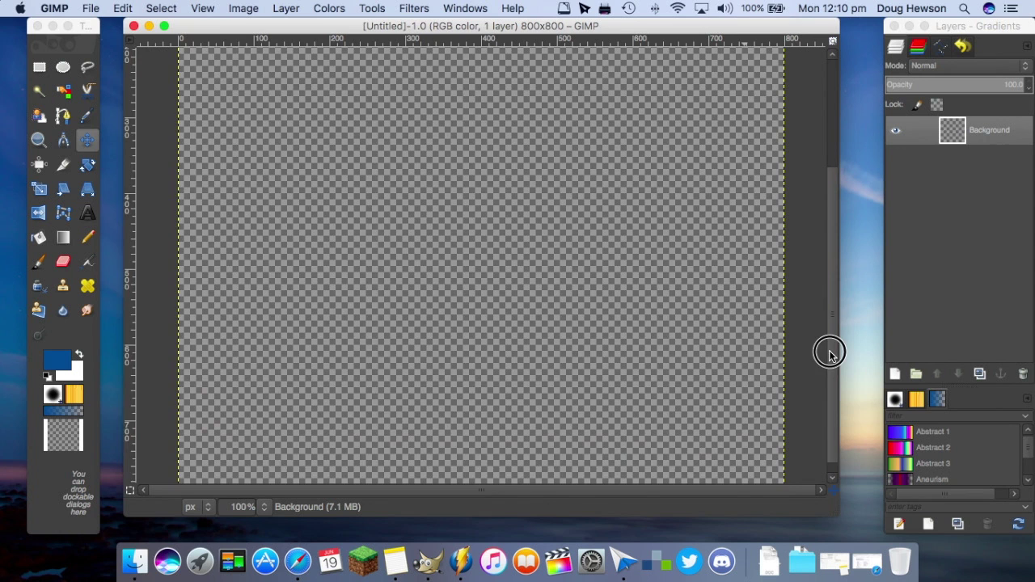
pyautogui.scroll(5, 830, 306)
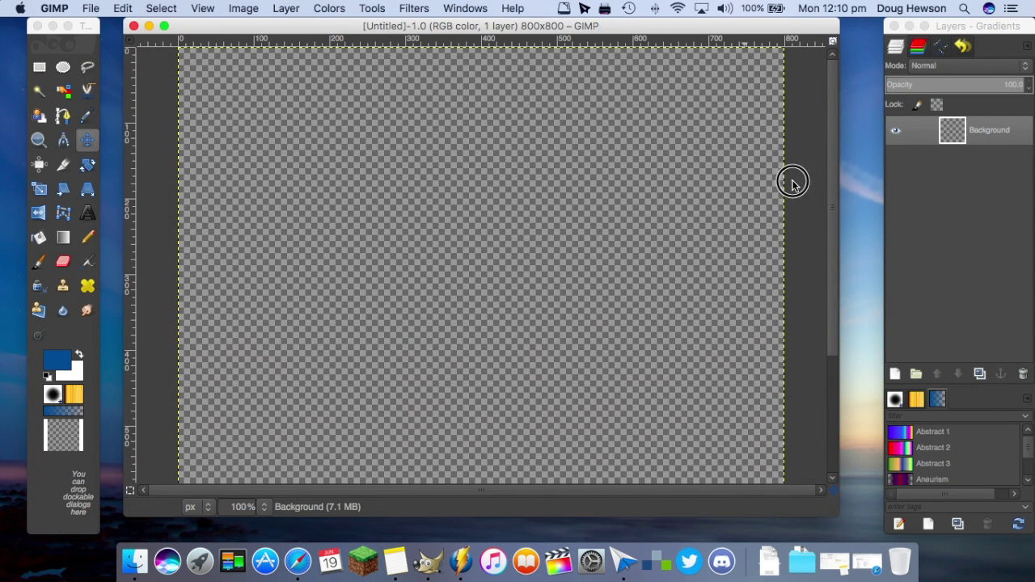
pyautogui.click(249, 9)
pyautogui.moveTo(202, 8)
pyautogui.moveTo(235, 51)
pyautogui.click(362, 71)
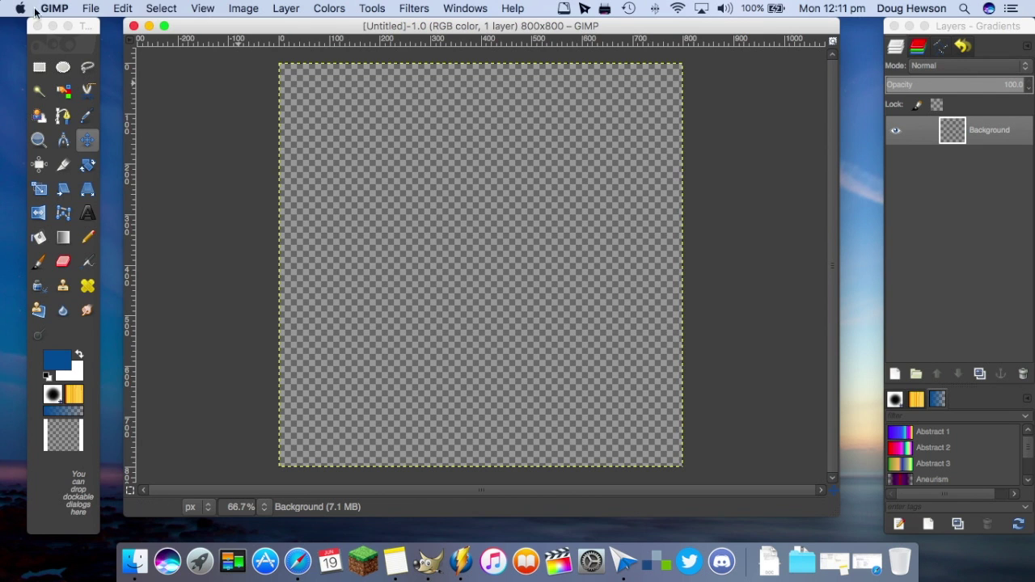
# Step: Open Cropped head shot.png from the Pictures folder as a new layer
pyautogui.click(96, 8)
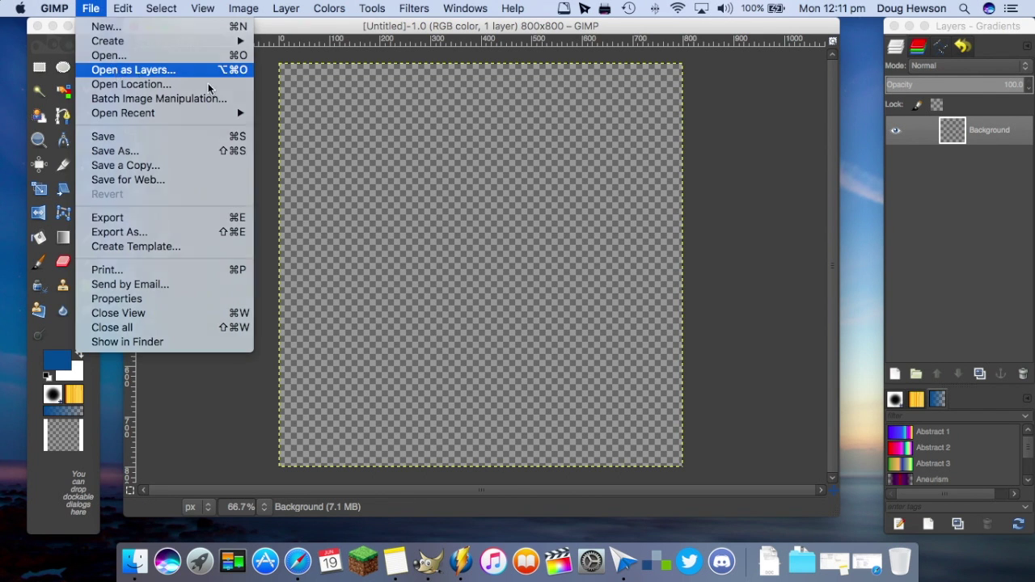
pyautogui.click(109, 55)
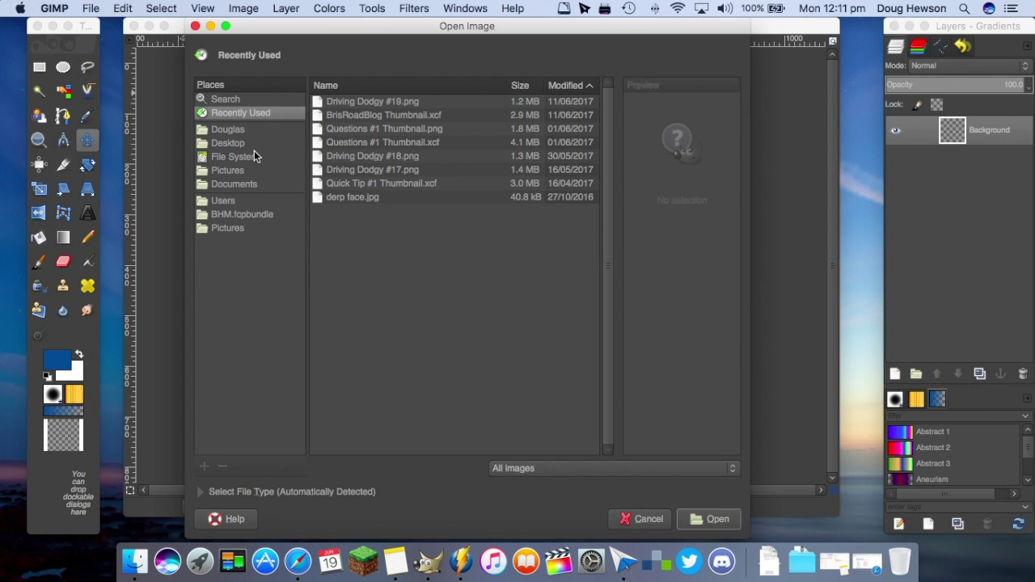
pyautogui.click(230, 170)
pyautogui.click(391, 186)
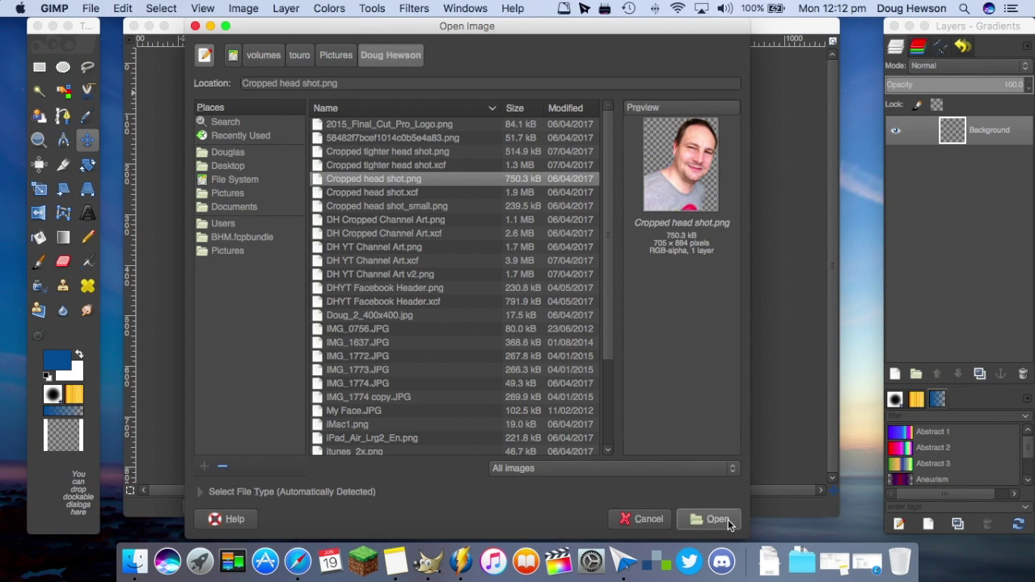
pyautogui.click(722, 520)
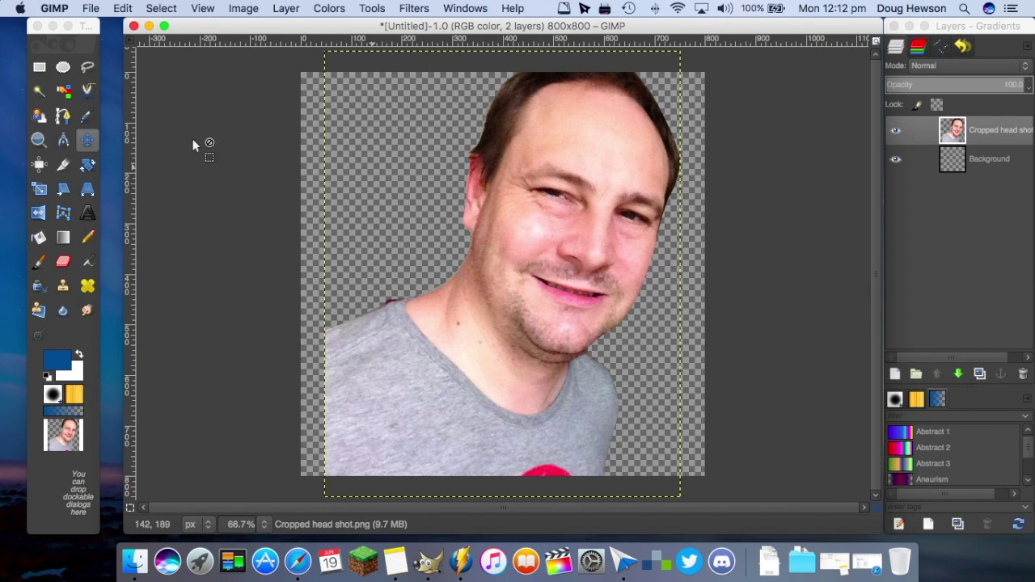
# Step: Drag the head-shot layer left and down until it meets the canvas edges
pyautogui.click(88, 140)
pyautogui.moveTo(572, 206)
pyautogui.mouseDown()
pyautogui.moveTo(545, 223)
pyautogui.moveTo(557, 205)
pyautogui.moveTo(549, 227)
pyautogui.moveTo(567, 222)
pyautogui.mouseUp()
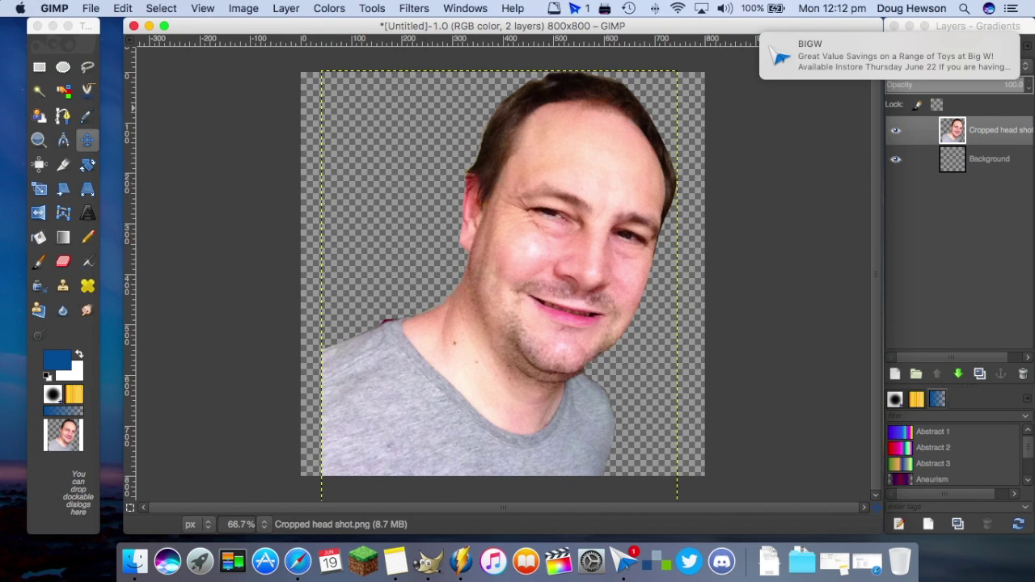
pyautogui.moveTo(538, 214); pyautogui.dragTo(515, 212)
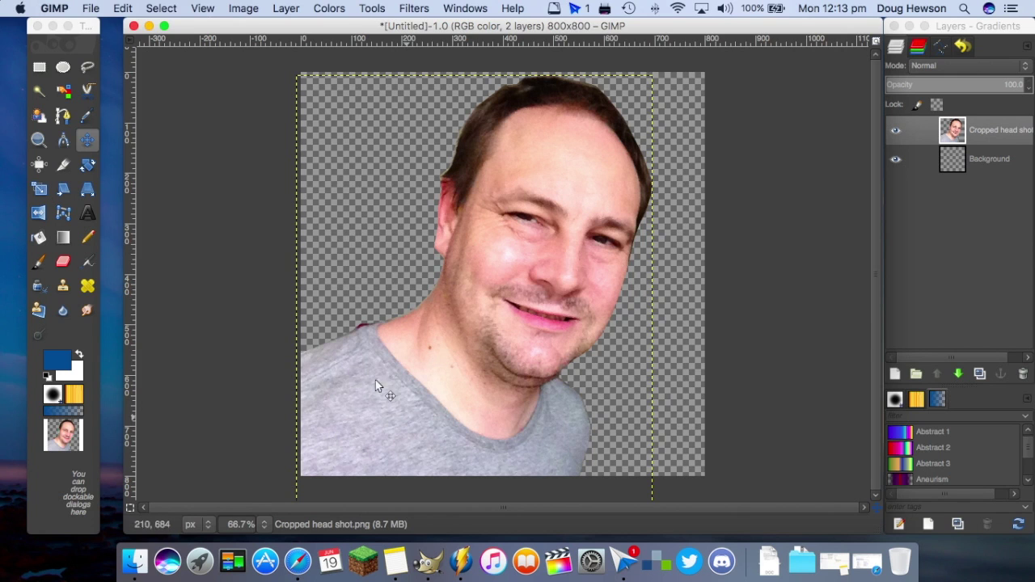
pyautogui.click(108, 159)
pyautogui.click(355, 407)
# Step: Type 'Doug Hewson YT' in a text box on the shirt
pyautogui.press('t')
pyautogui.click(348, 409)
pyautogui.write('Doung')
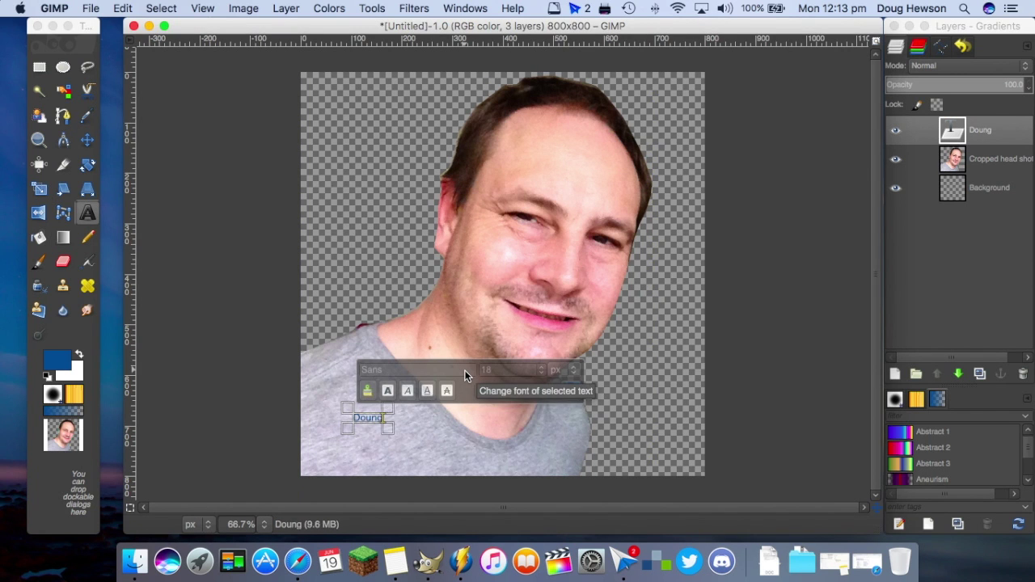
pyautogui.press('BackSpace')
pyautogui.press('BackSpace')
pyautogui.write('g Hewson YT')
# Step: Set the title text to Highway Gothic Wide at size 96
pyautogui.moveTo(388, 430); pyautogui.dragTo(560, 466)
pyautogui.hotkey('ctrl', 'a')
pyautogui.click(487, 370)
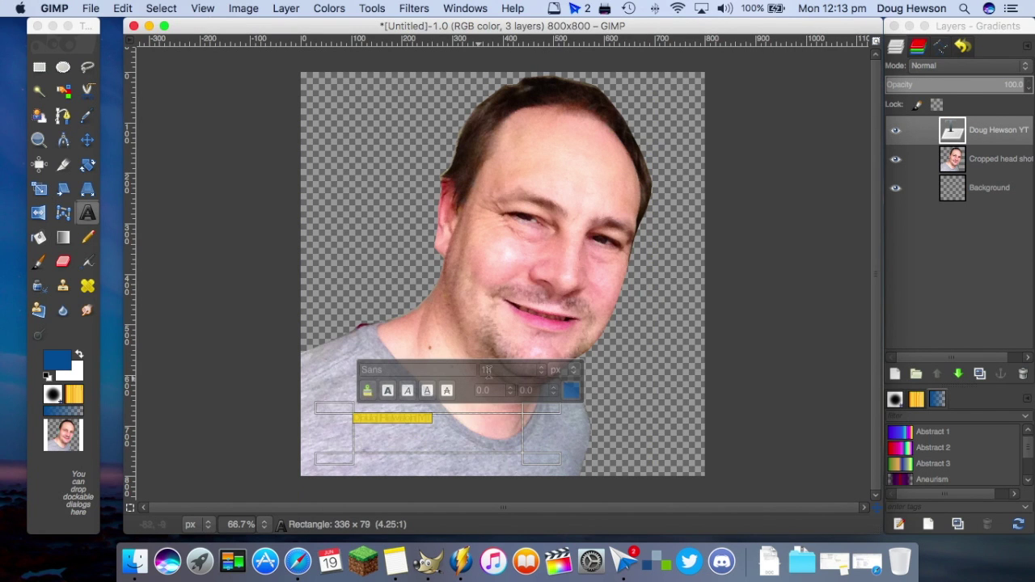
pyautogui.scroll(10, 488, 370)
pyautogui.click(412, 369)
pyautogui.write('h')
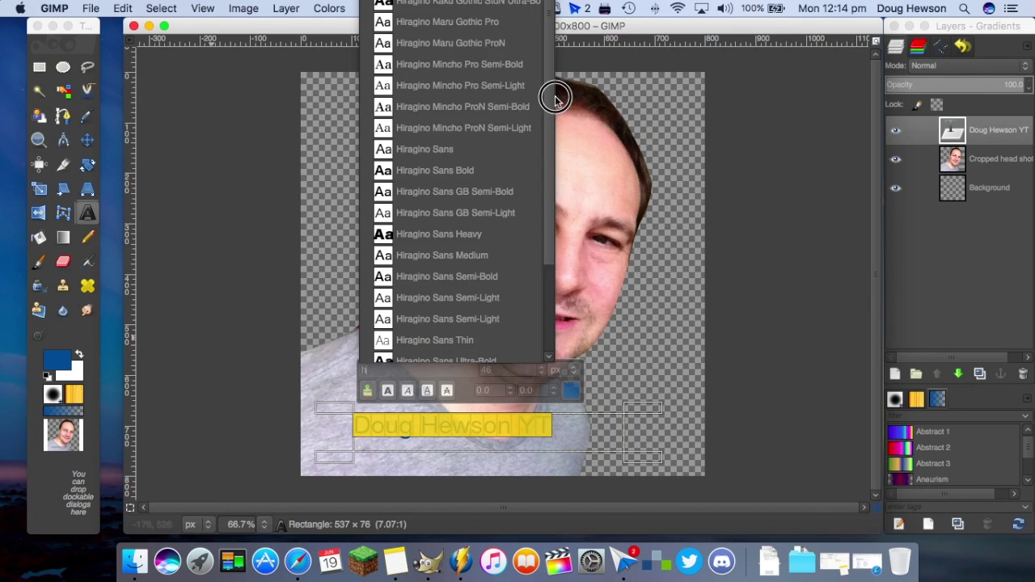
pyautogui.press('Return')
pyautogui.scroll(10, 541, 370)
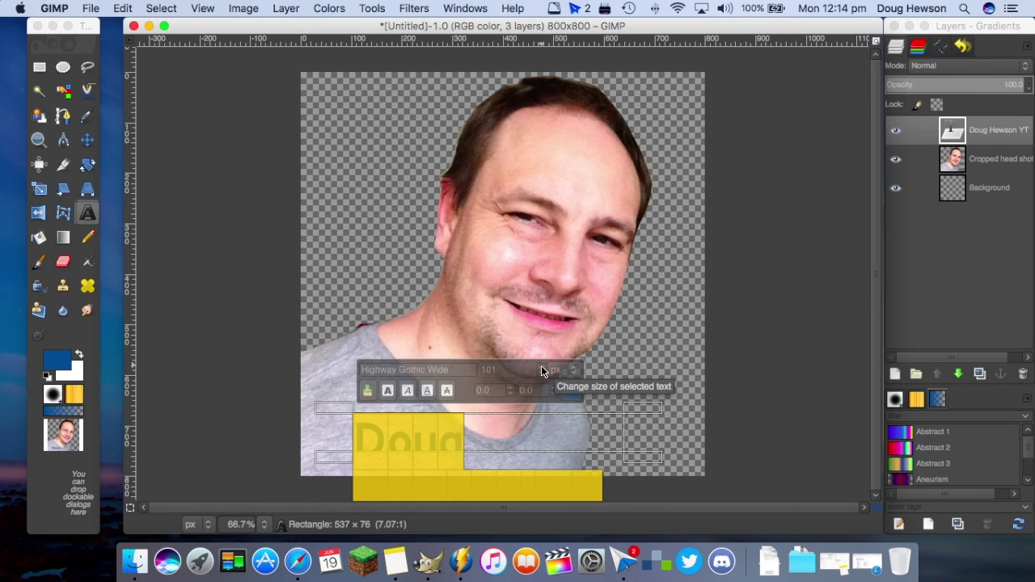
# Step: Widen the text box to one line and shift the title slightly left and down
pyautogui.moveTo(320, 408); pyautogui.dragTo(293, 386)
pyautogui.scroll(-1, 518, 353)
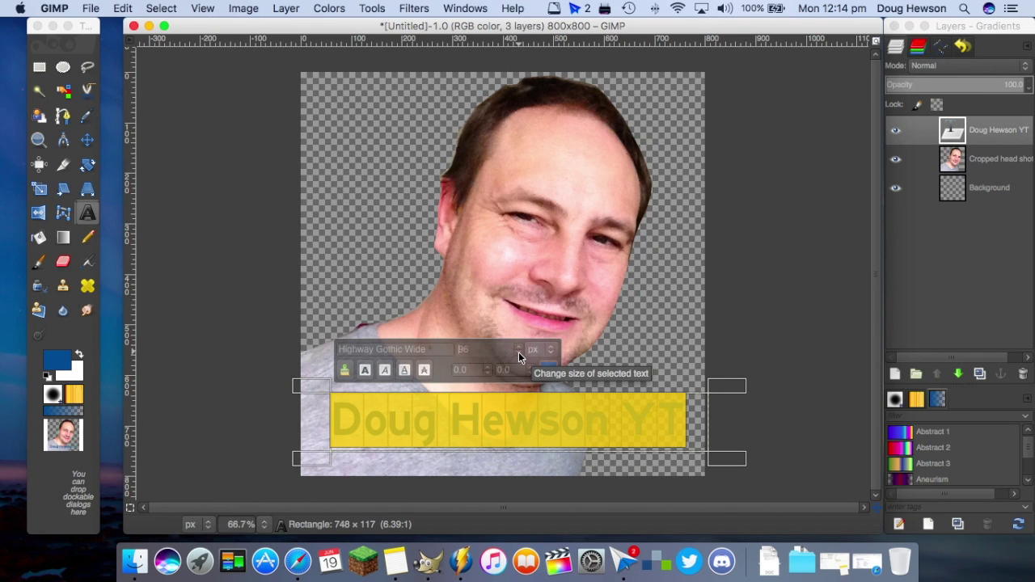
pyautogui.click(87, 139)
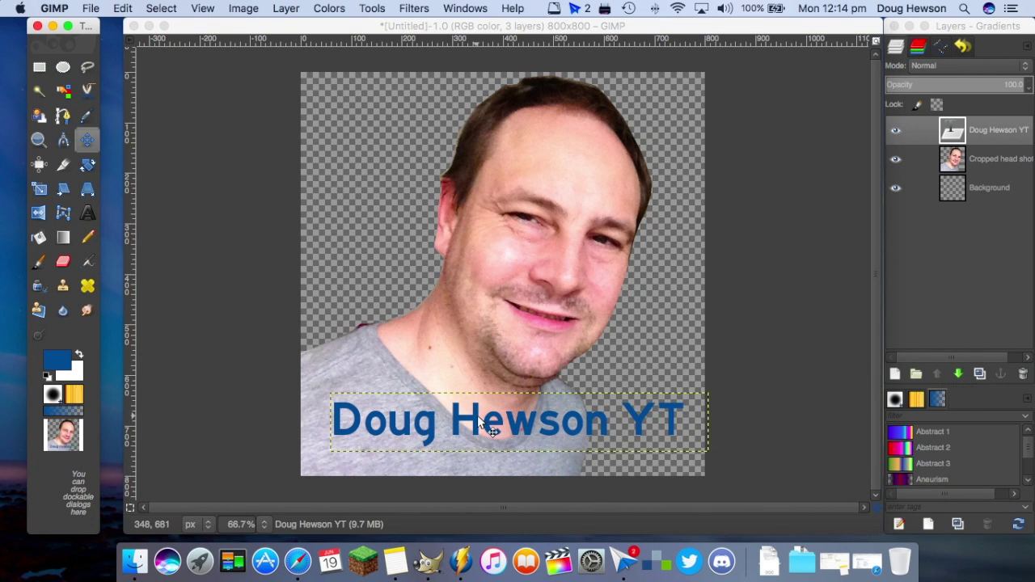
pyautogui.moveTo(493, 429); pyautogui.dragTo(487, 434)
pyautogui.click(414, 8)
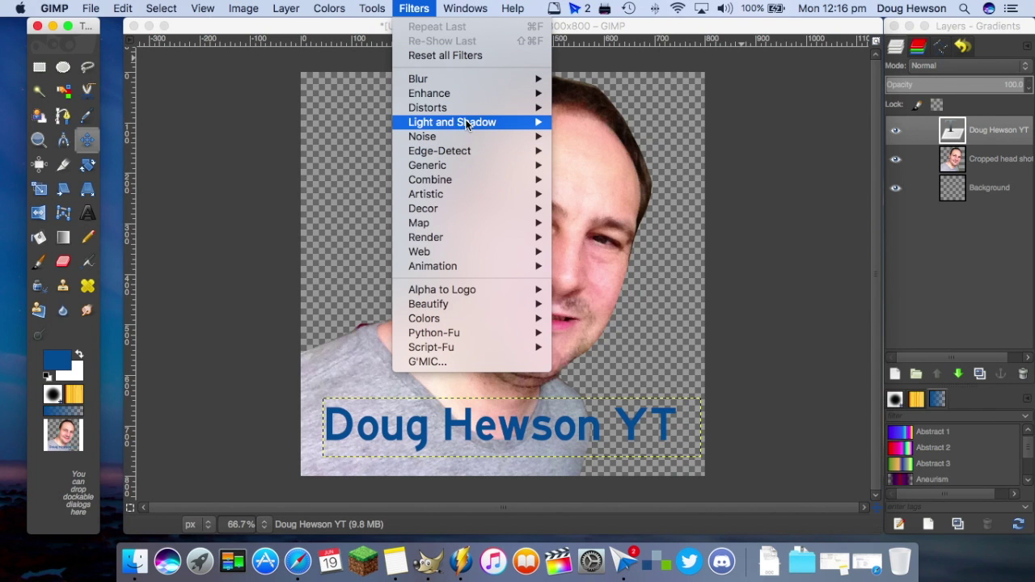
# Step: Apply a black Drop Shadow to the caption with opacity 75
pyautogui.moveTo(496, 121)
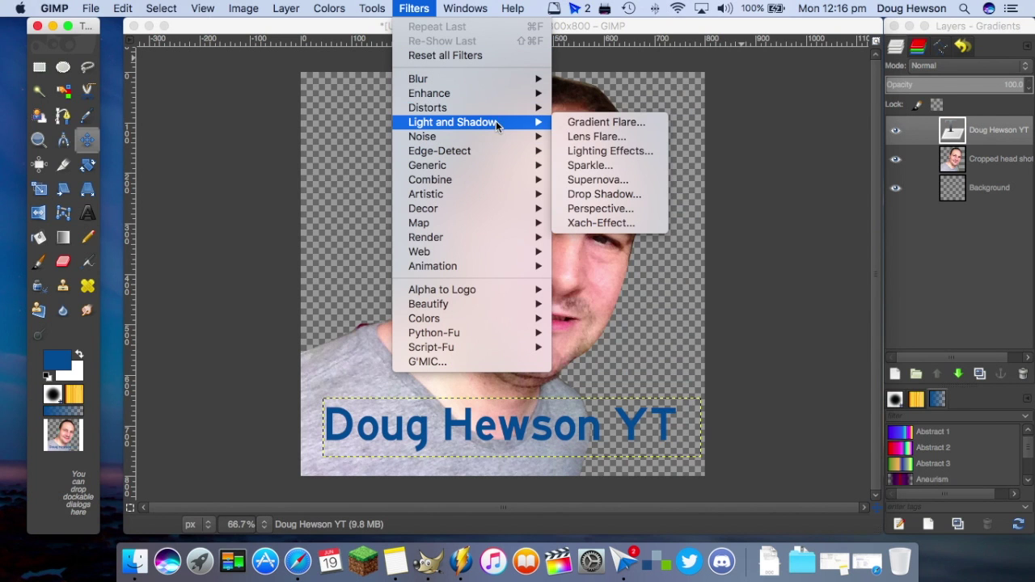
pyautogui.click(617, 194)
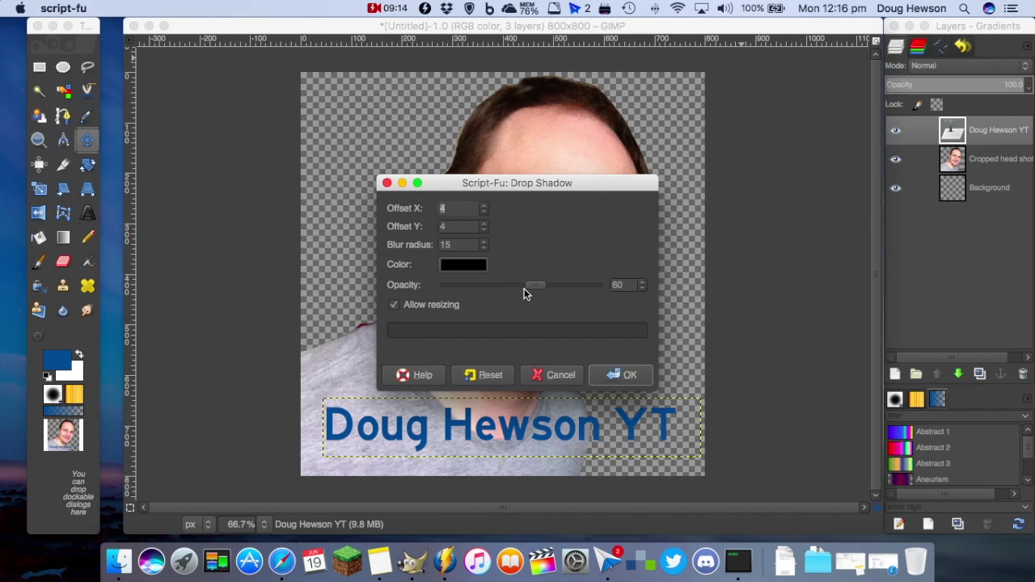
pyautogui.moveTo(527, 290); pyautogui.dragTo(557, 288)
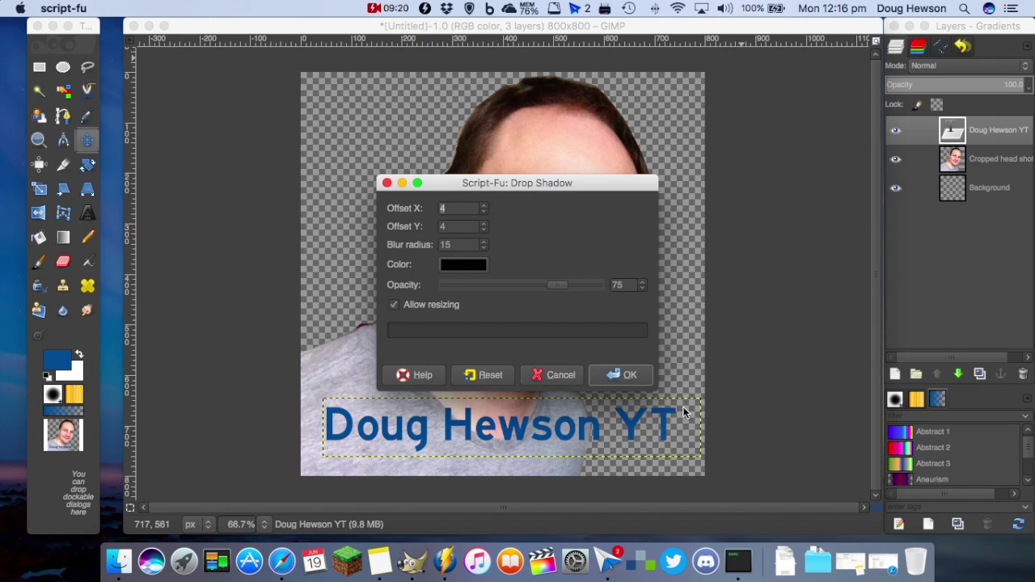
pyautogui.click(620, 378)
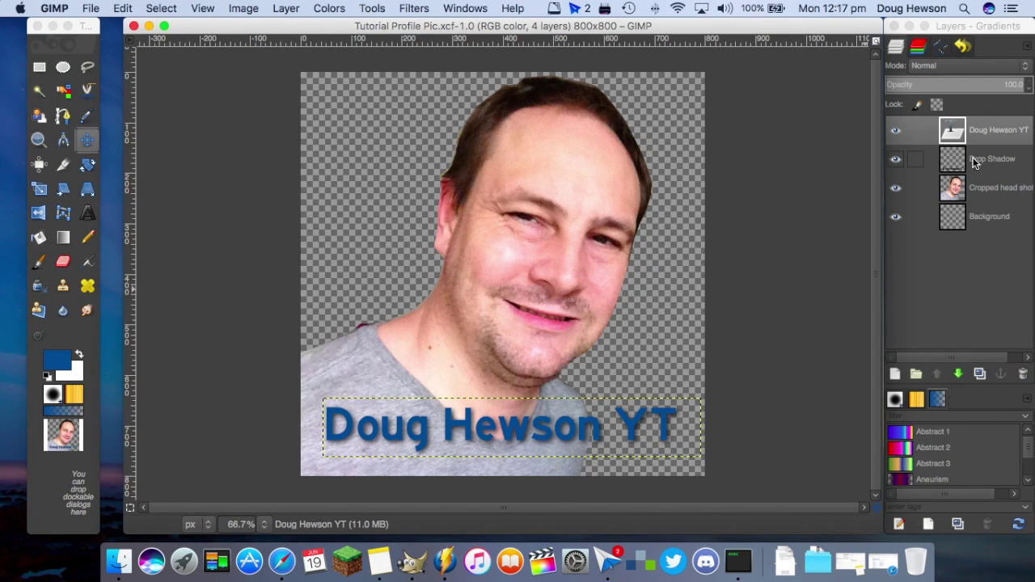
# Step: Chain the text and Drop Shadow layers, move both lower, then select Background
pyautogui.click(914, 131)
pyautogui.click(915, 159)
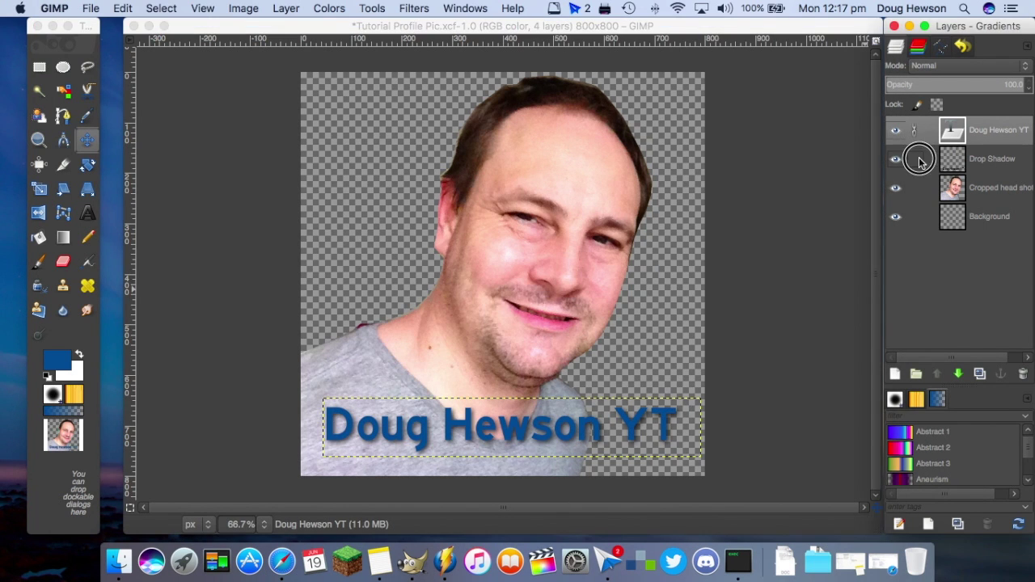
pyautogui.click(994, 162)
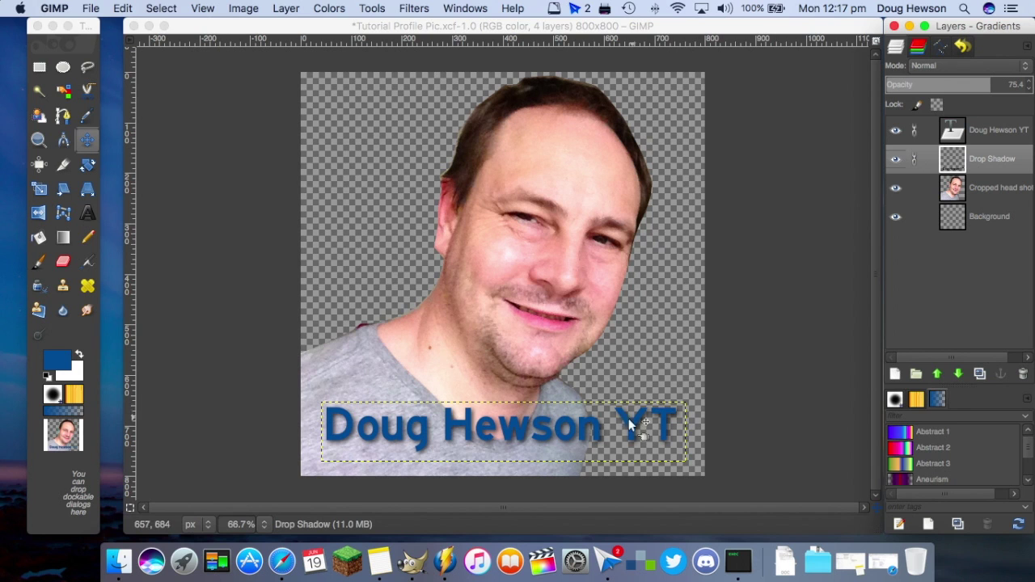
pyautogui.click(515, 424)
pyautogui.moveTo(515, 424)
pyautogui.mouseDown()
pyautogui.moveTo(512, 321)
pyautogui.moveTo(496, 416)
pyautogui.moveTo(509, 441)
pyautogui.mouseUp()
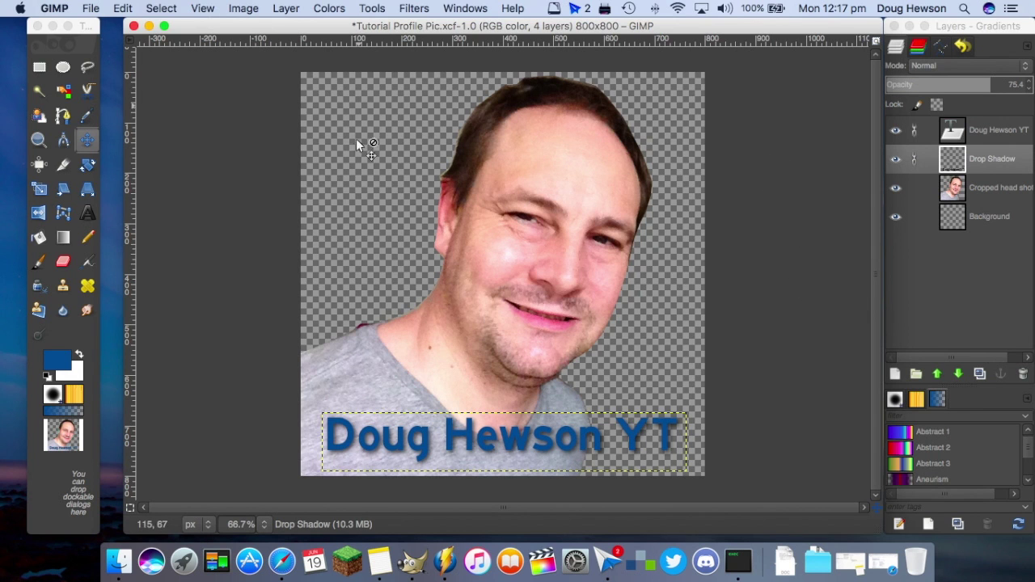
pyautogui.click(360, 237)
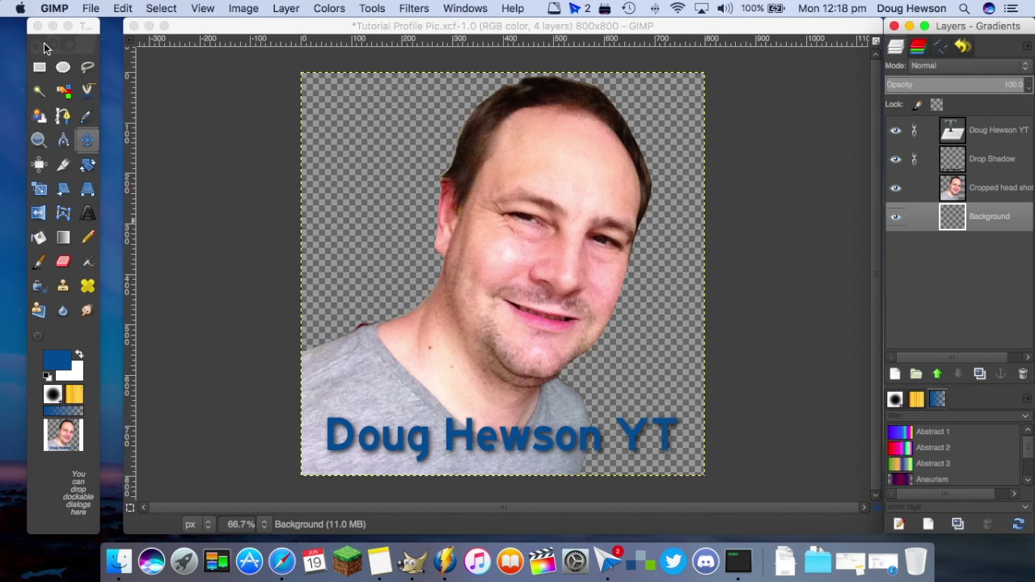
# Step: Draw an ellipse selection around the head and set the foreground colour to yellow
pyautogui.press('e')
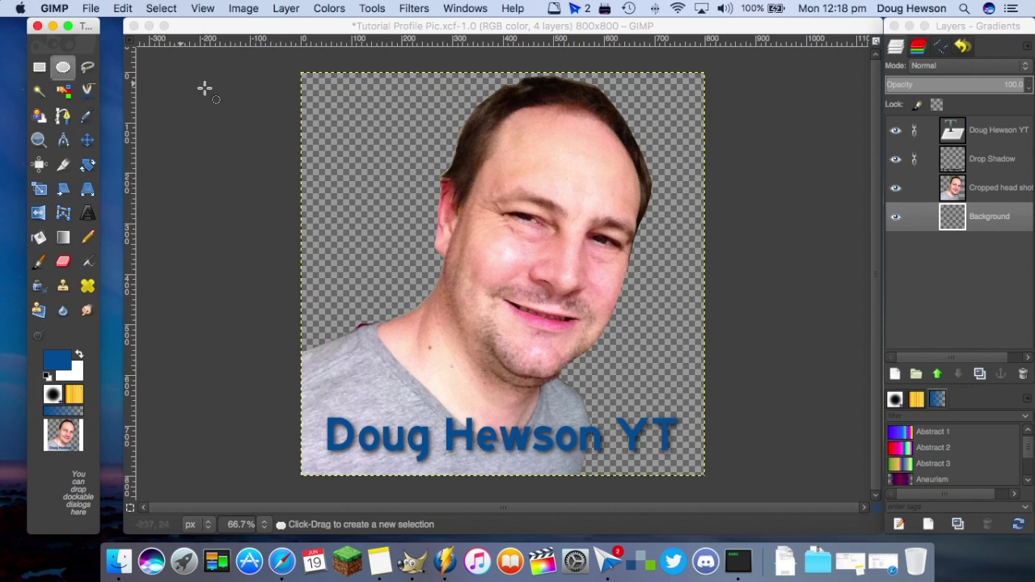
pyautogui.moveTo(323, 157); pyautogui.dragTo(610, 296)
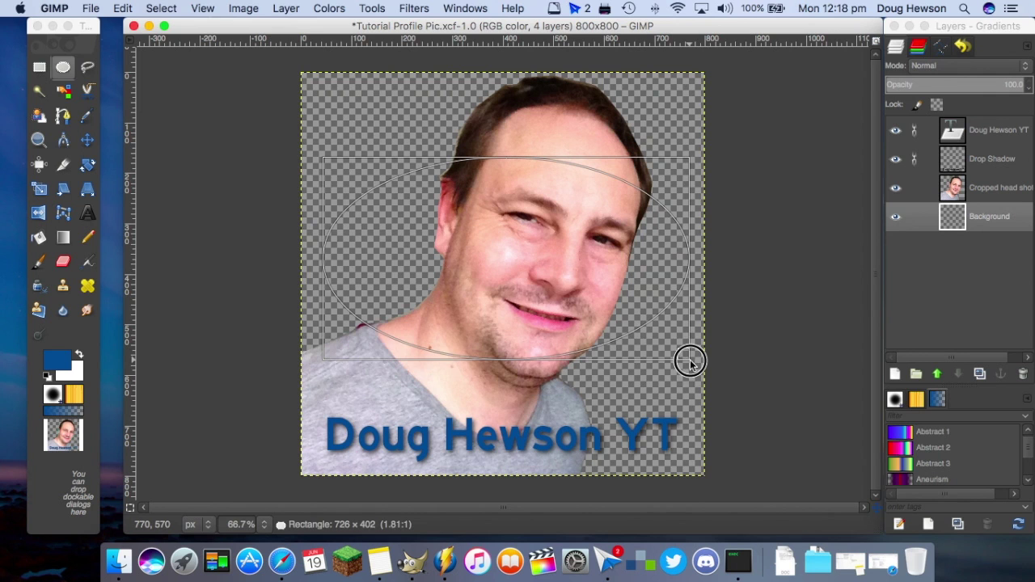
pyautogui.moveTo(690, 362); pyautogui.dragTo(692, 373)
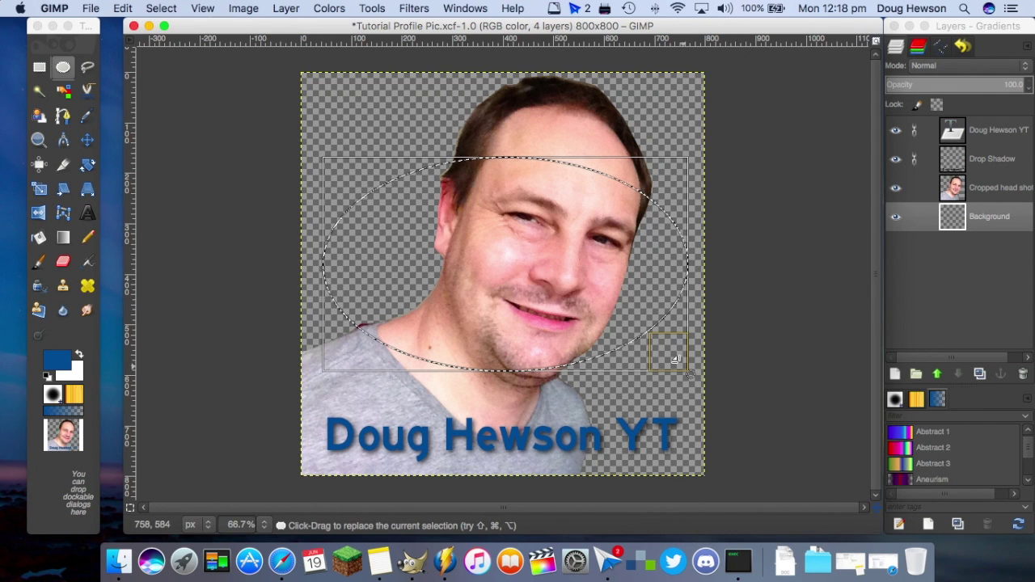
pyautogui.click(56, 359)
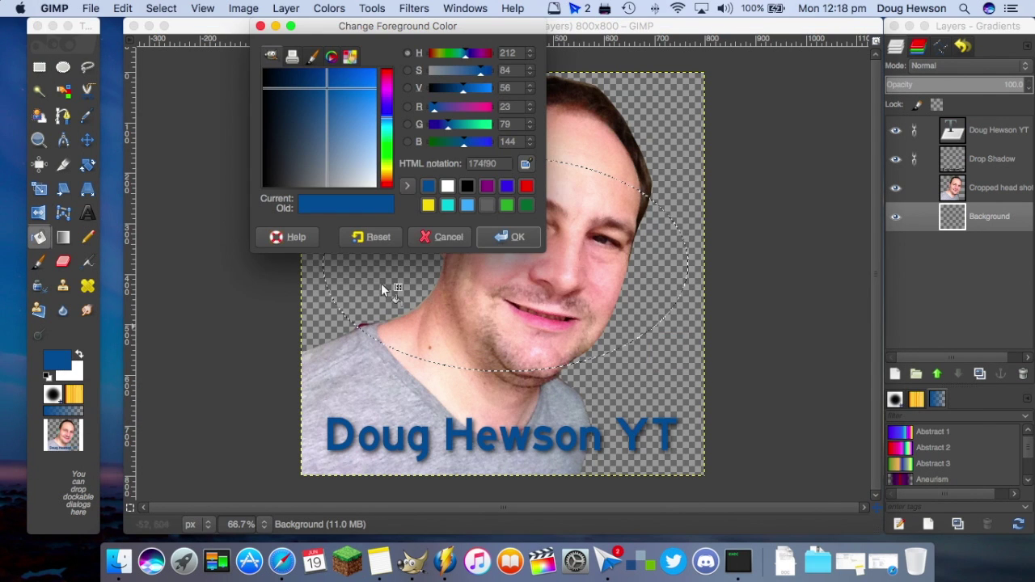
pyautogui.click(428, 205)
pyautogui.click(504, 237)
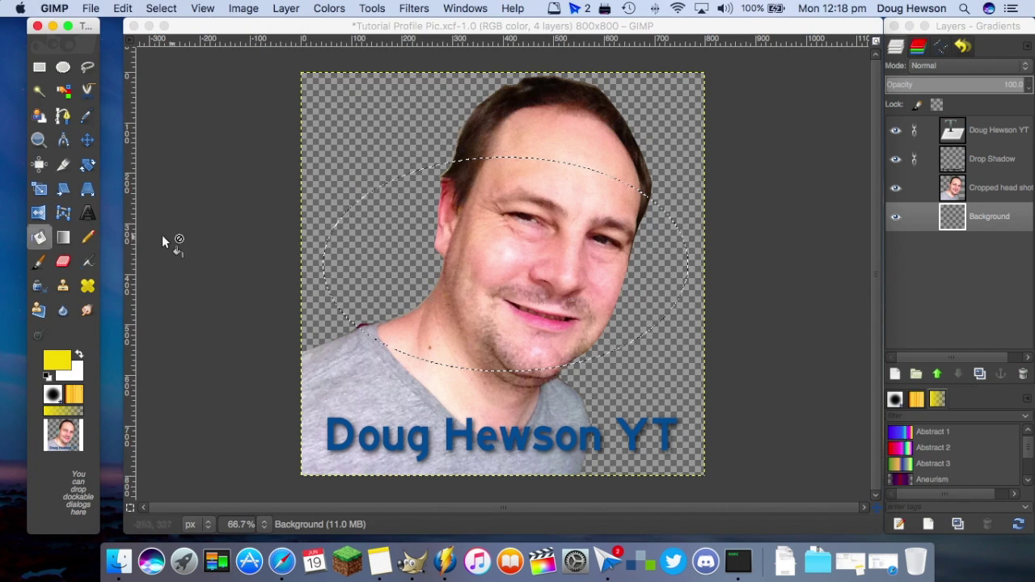
# Step: Fill the ellipse with the yellow foreground colour, then undo the fill
pyautogui.click(123, 8)
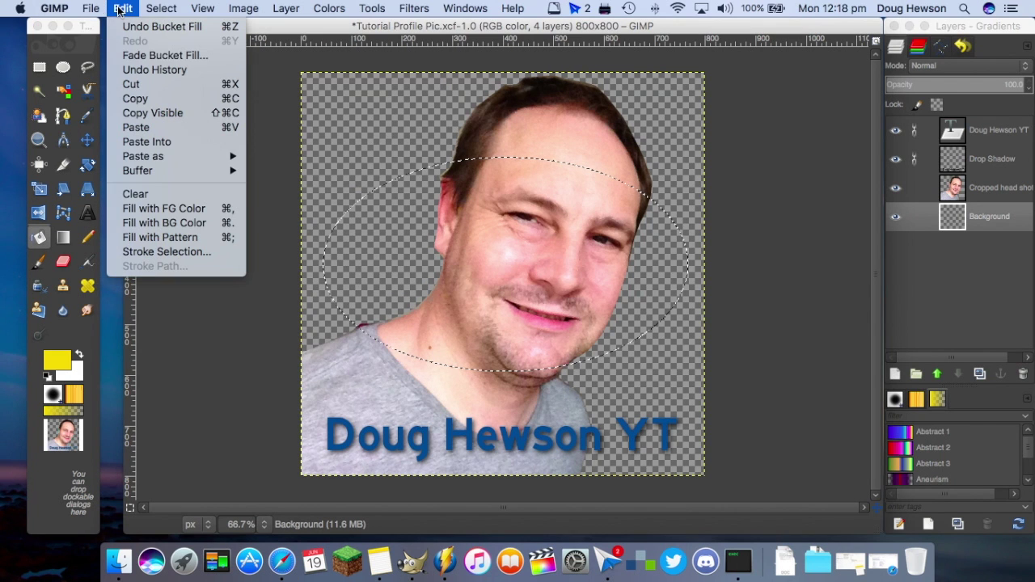
pyautogui.click(151, 210)
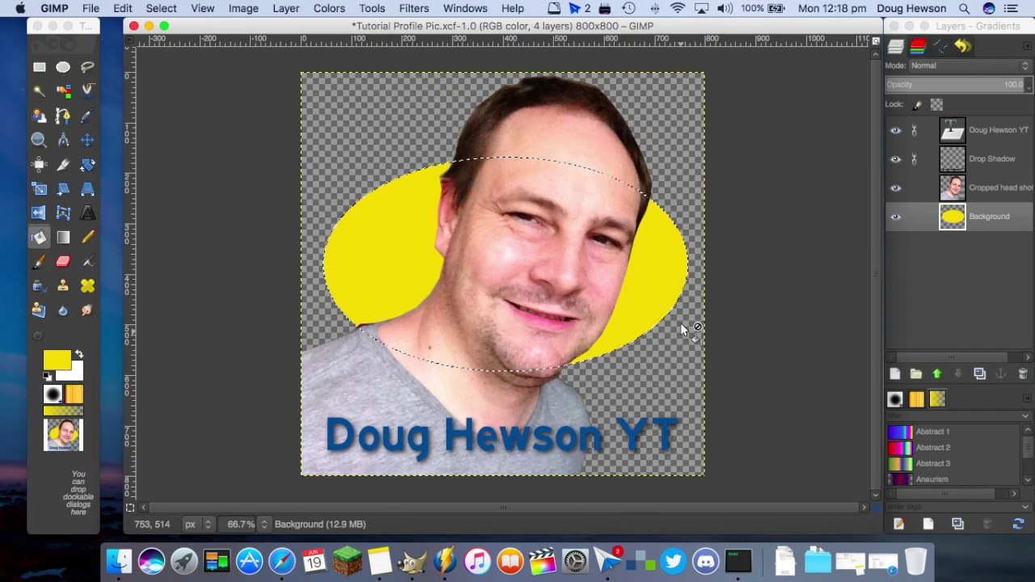
pyautogui.click(971, 230)
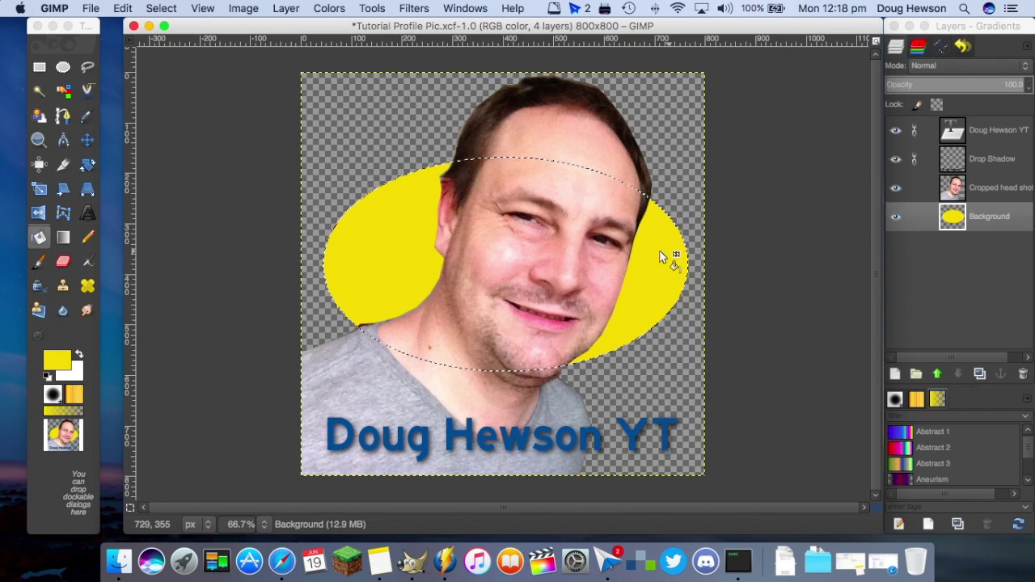
pyautogui.press('super+z')
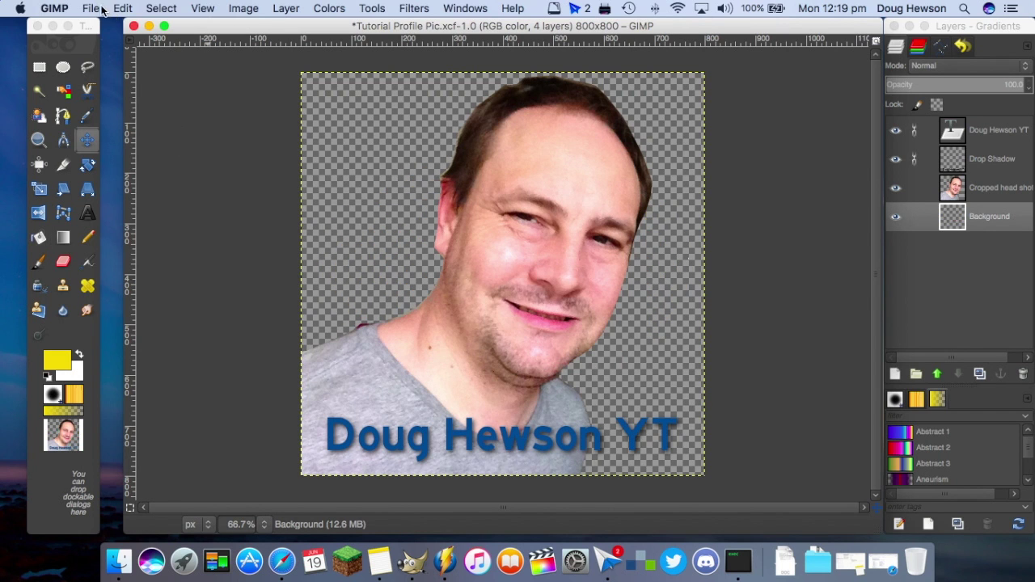
# Step: Open curved arrow.png as a new layer in the profile picture
pyautogui.click(92, 10)
pyautogui.click(136, 72)
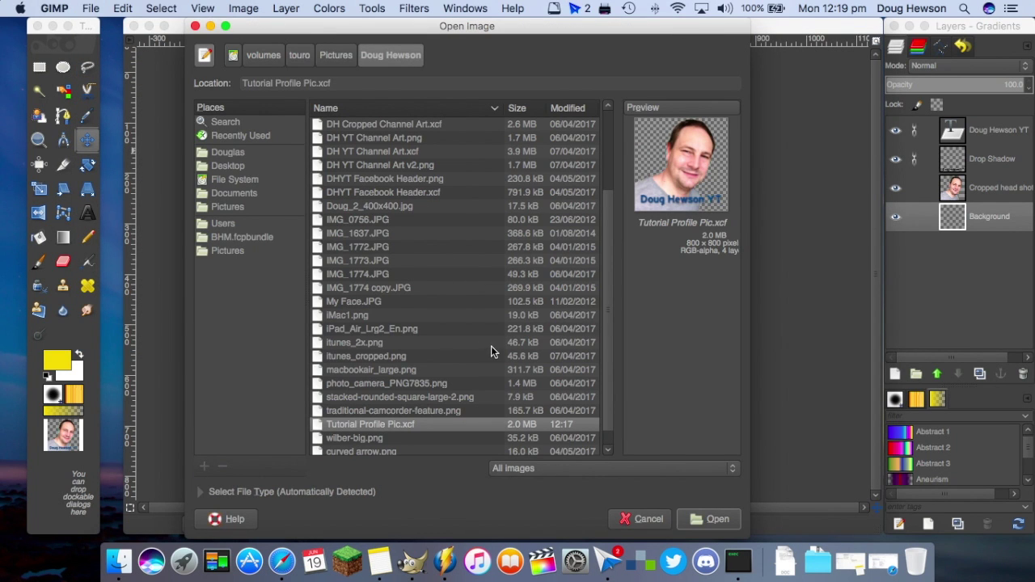
pyautogui.scroll(-1, 368, 429)
pyautogui.click(365, 422)
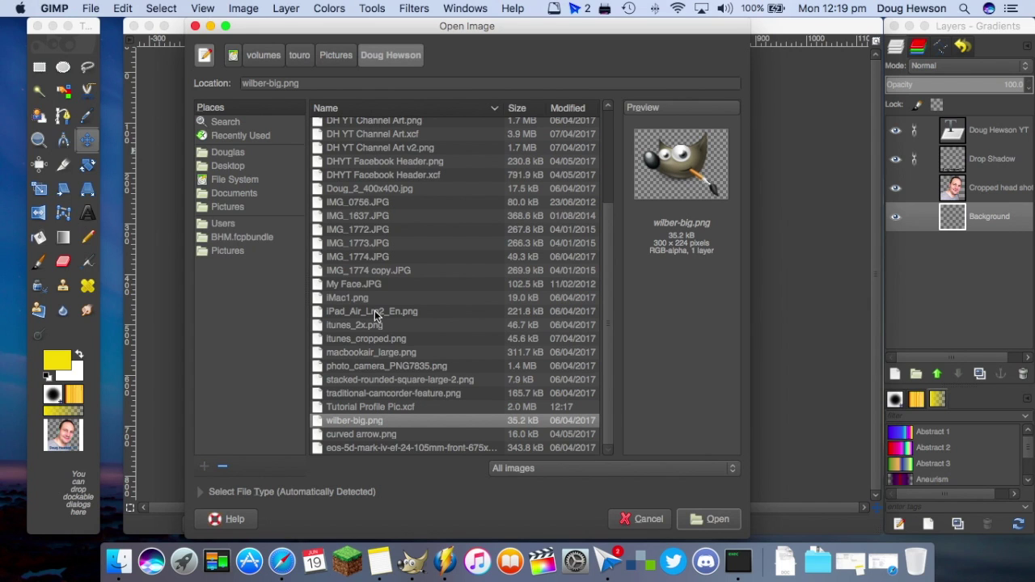
pyautogui.click(351, 298)
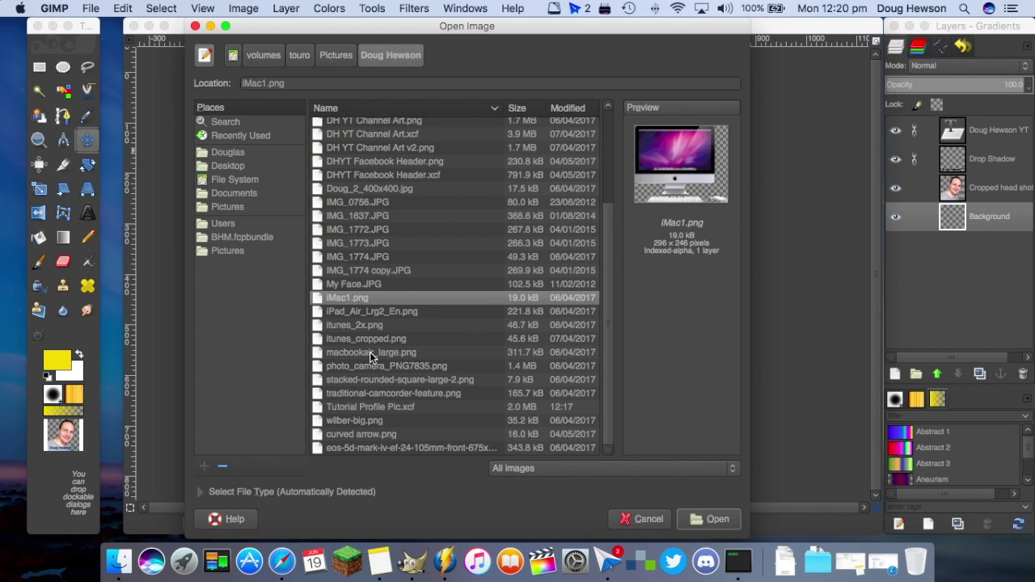
pyautogui.click(550, 434)
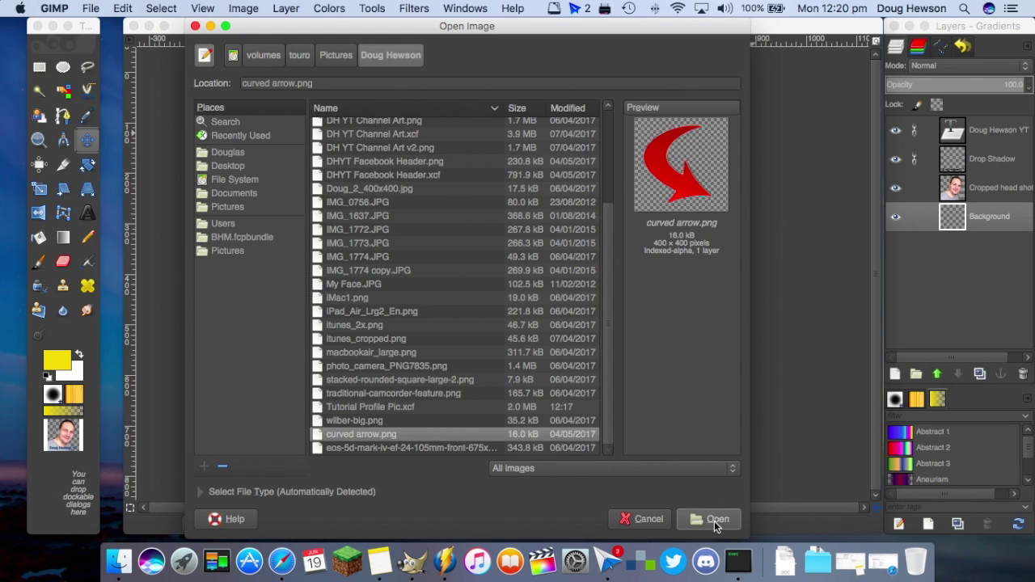
pyautogui.click(714, 521)
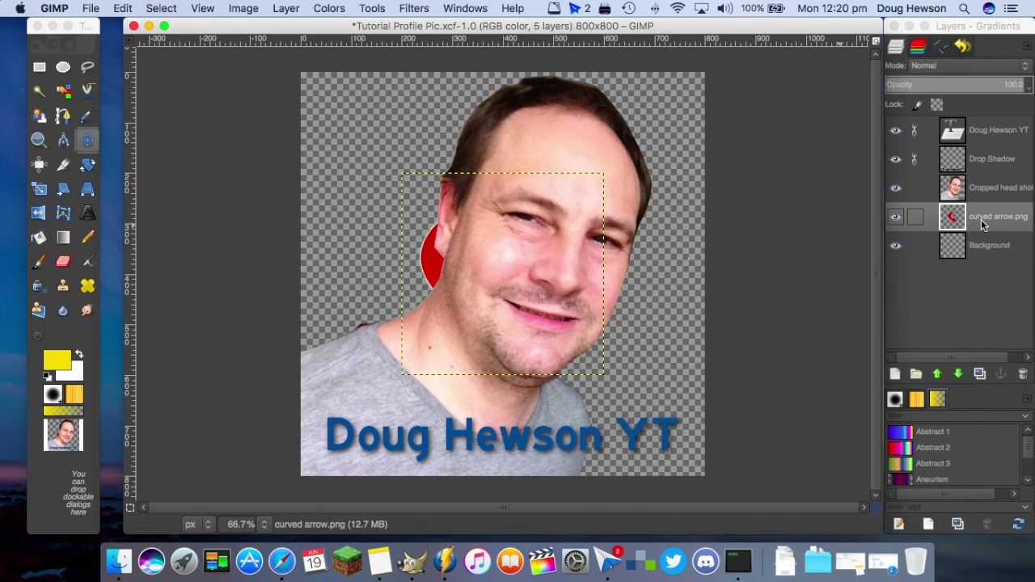
# Step: Raise the curved arrow layer above the headshot and place the red arrow top-left, pointing at the face
pyautogui.moveTo(988, 220); pyautogui.dragTo(993, 171)
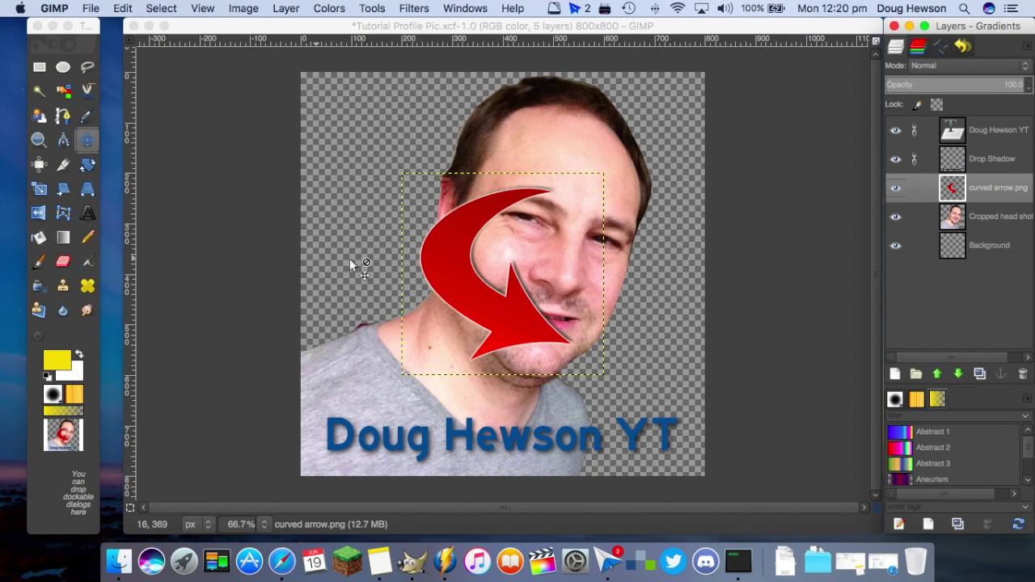
pyautogui.moveTo(449, 284); pyautogui.dragTo(341, 211)
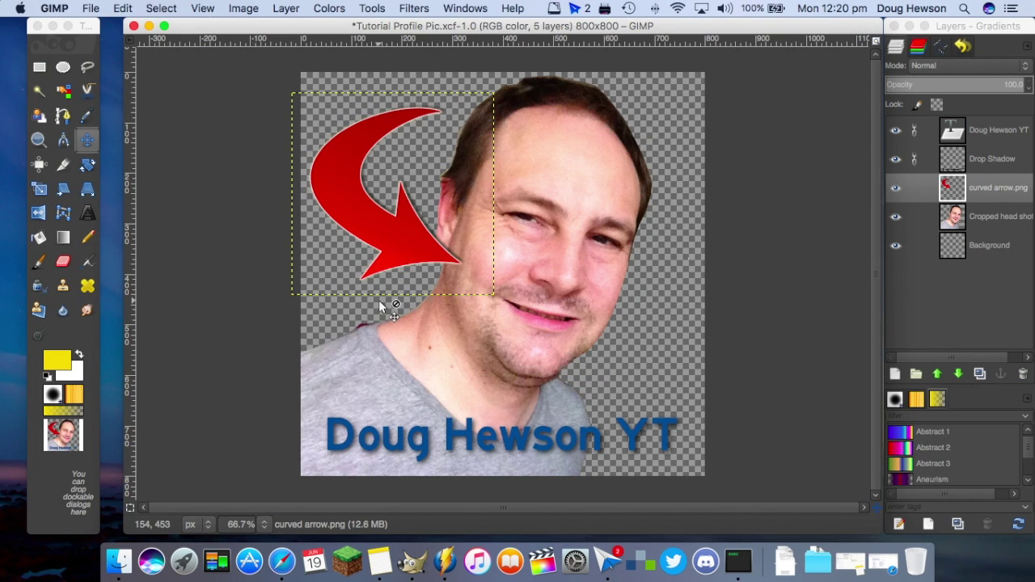
pyautogui.moveTo(385, 246)
pyautogui.mouseDown()
pyautogui.moveTo(391, 260)
pyautogui.moveTo(380, 255)
pyautogui.mouseUp()
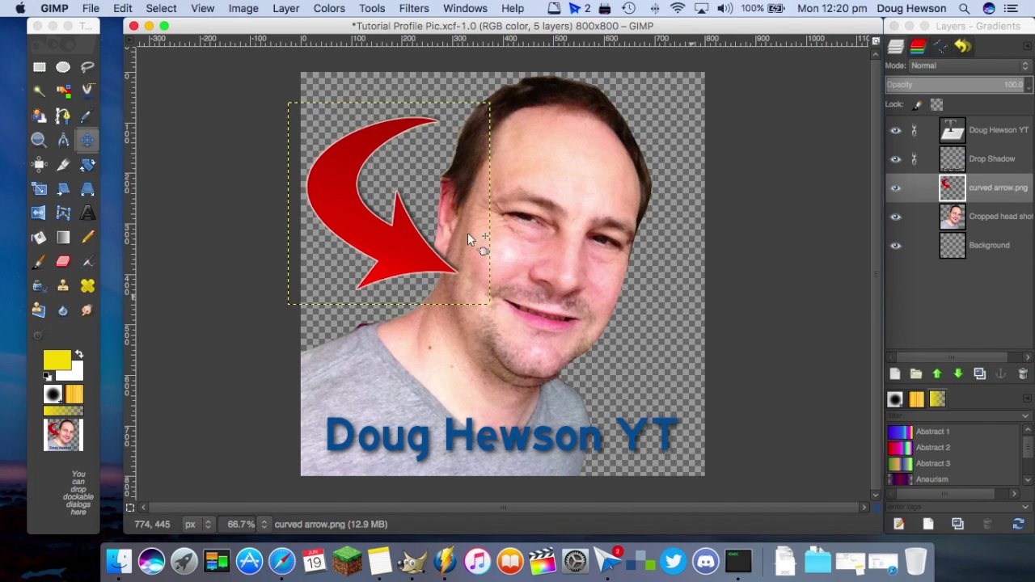
# Step: Save the project as Tutorial Profile Pic.xcf and choose PNG as the export file type
pyautogui.click(85, 10)
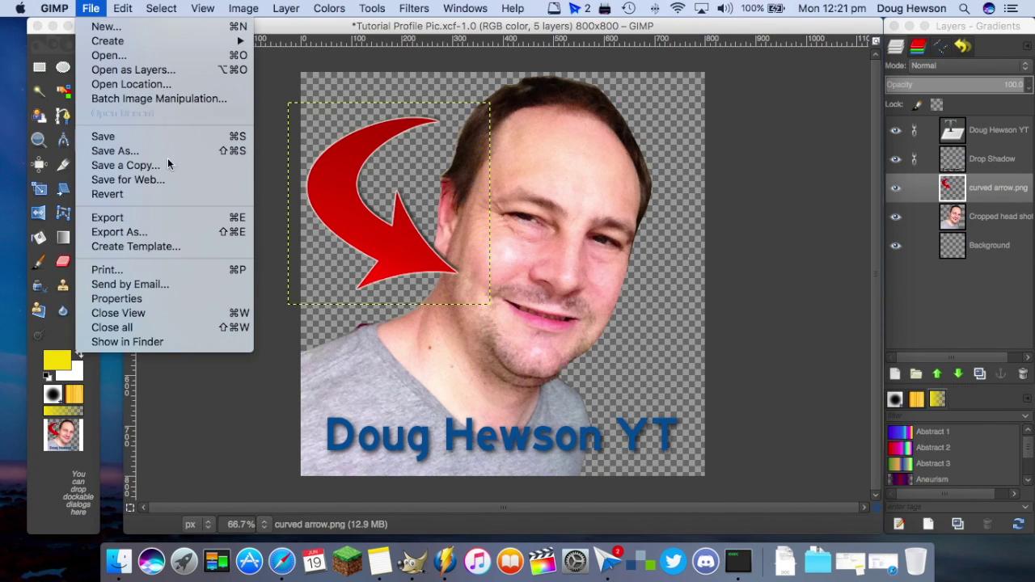
pyautogui.click(118, 139)
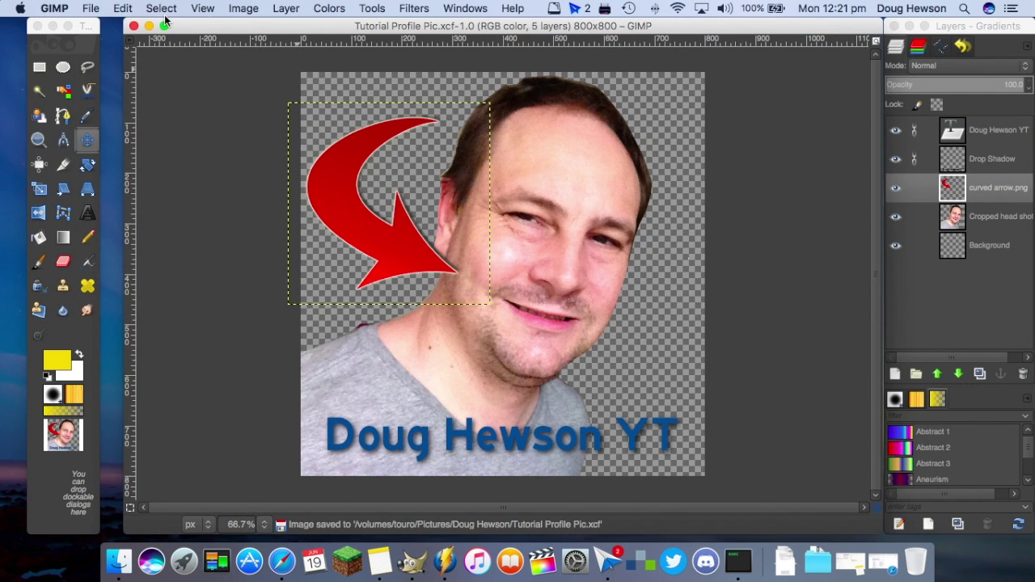
pyautogui.click(91, 8)
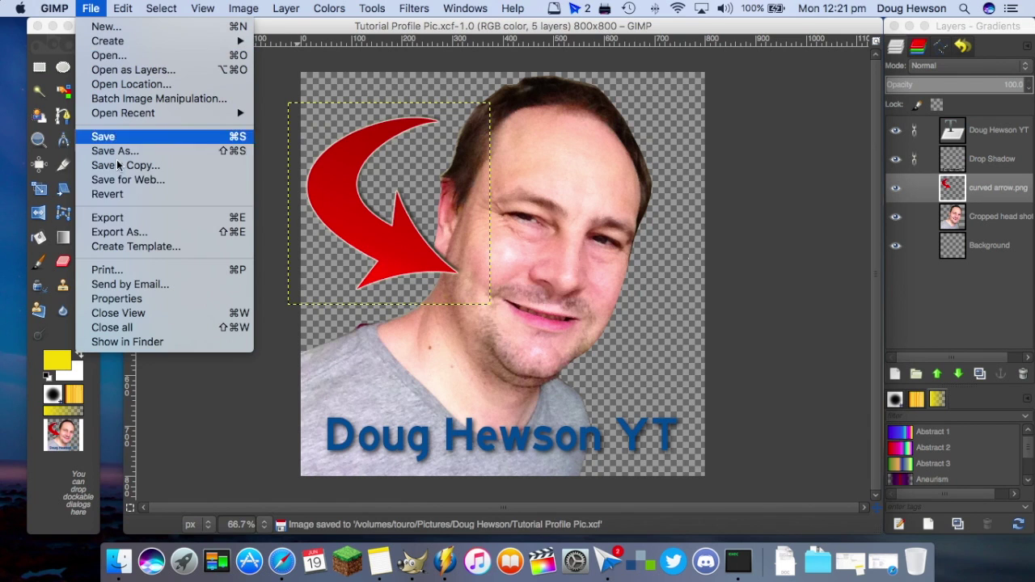
pyautogui.click(127, 218)
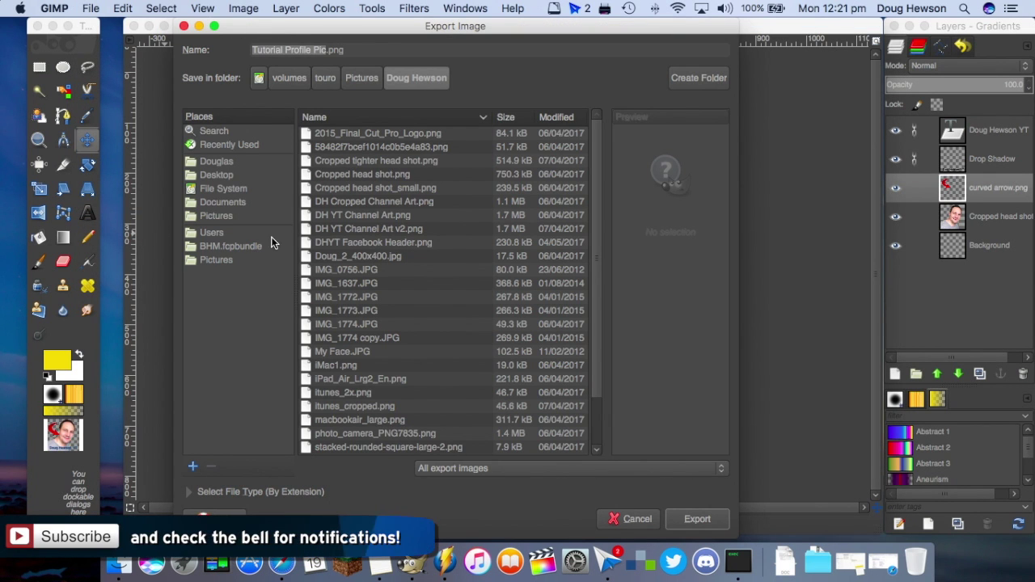
pyautogui.click(348, 51)
pyautogui.click(193, 493)
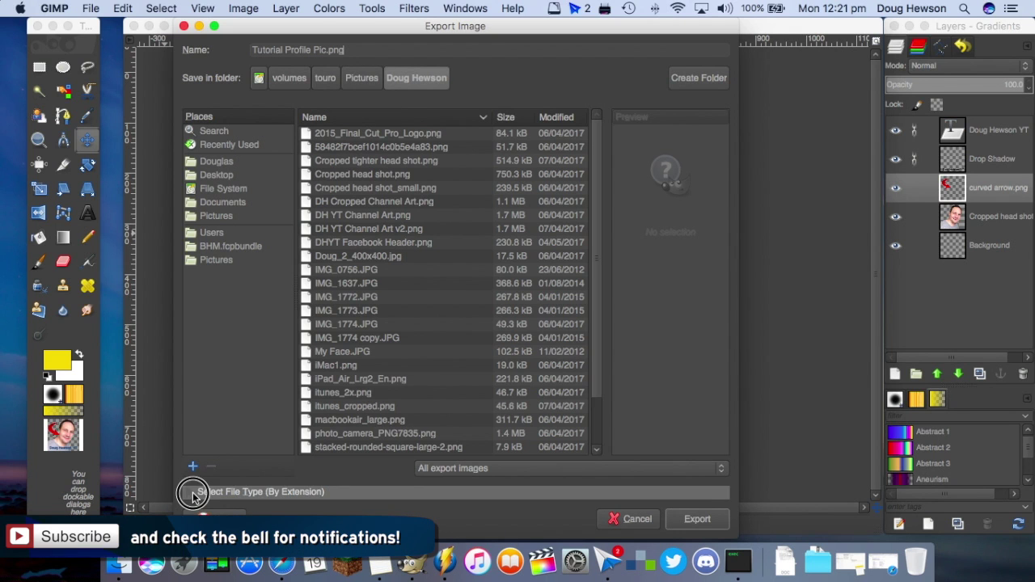
pyautogui.scroll(-5, 484, 416)
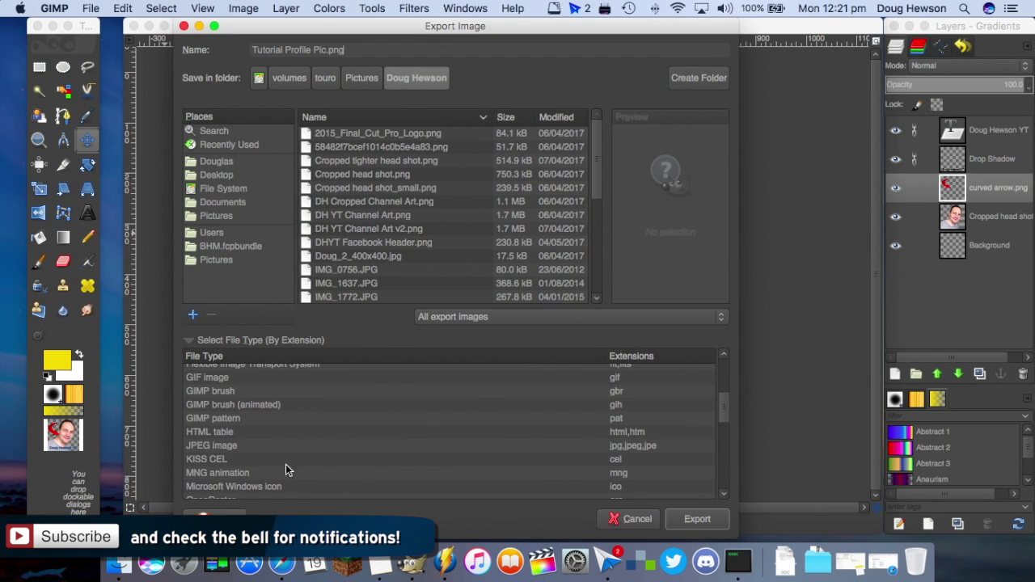
pyautogui.scroll(-5, 217, 469)
pyautogui.scroll(1, 216, 469)
pyautogui.click(209, 445)
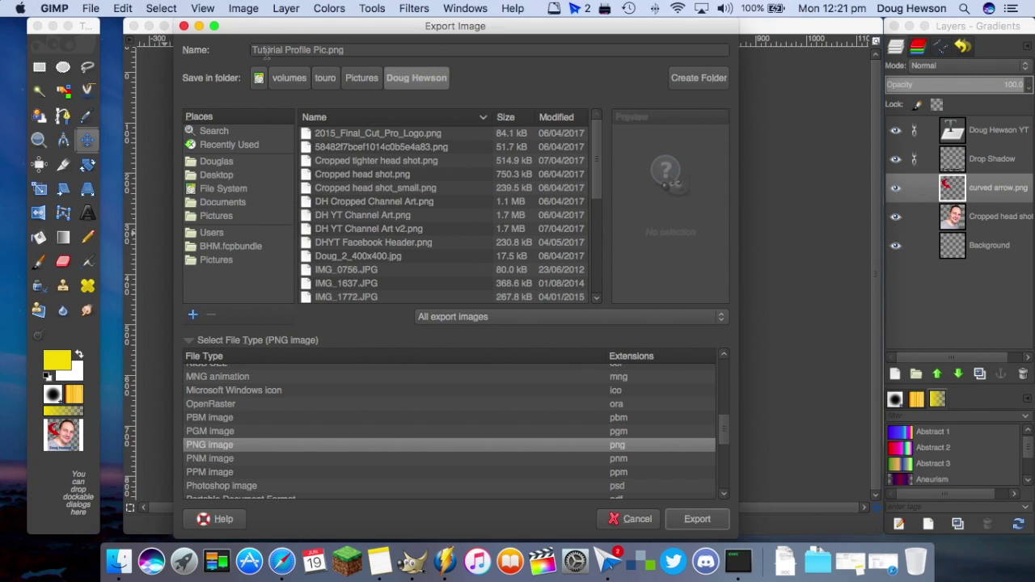
# Step: Export Tutorial Profile Pic.png with the save background colour option enabled
pyautogui.click(698, 520)
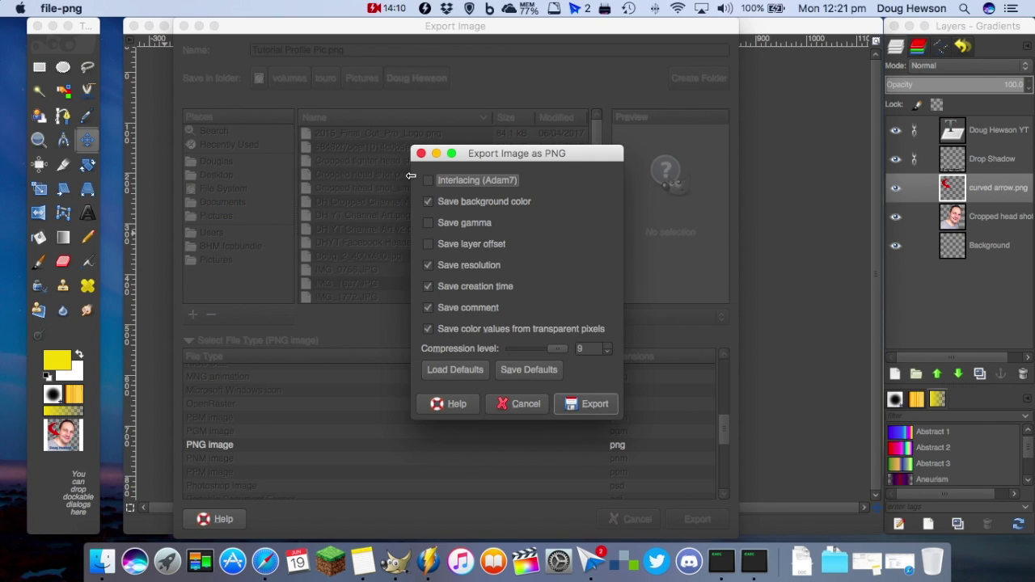
pyautogui.click(556, 203)
pyautogui.click(587, 406)
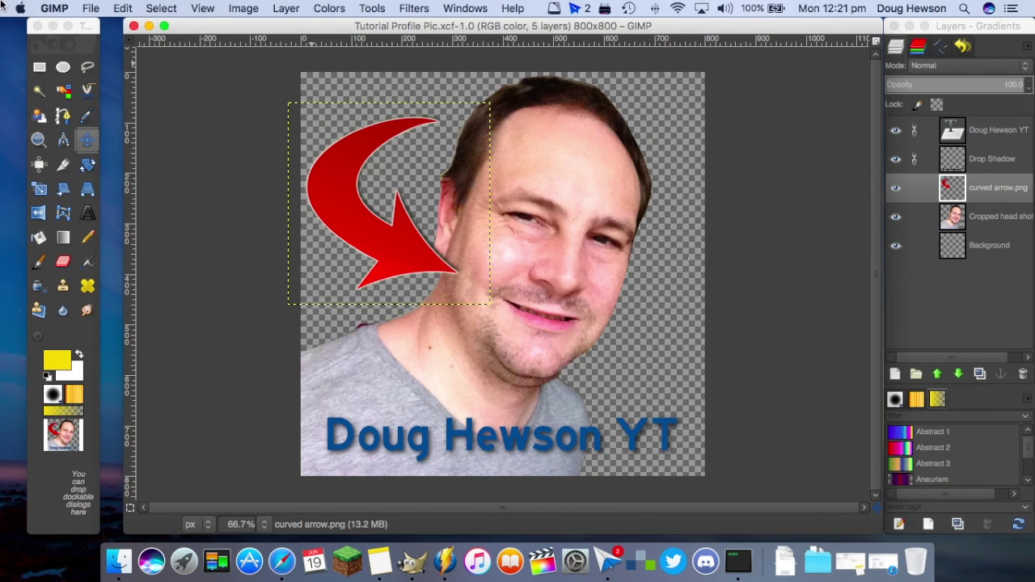
# Step: Scale the image to 400 px width, with the height following to 400 px
pyautogui.click(243, 8)
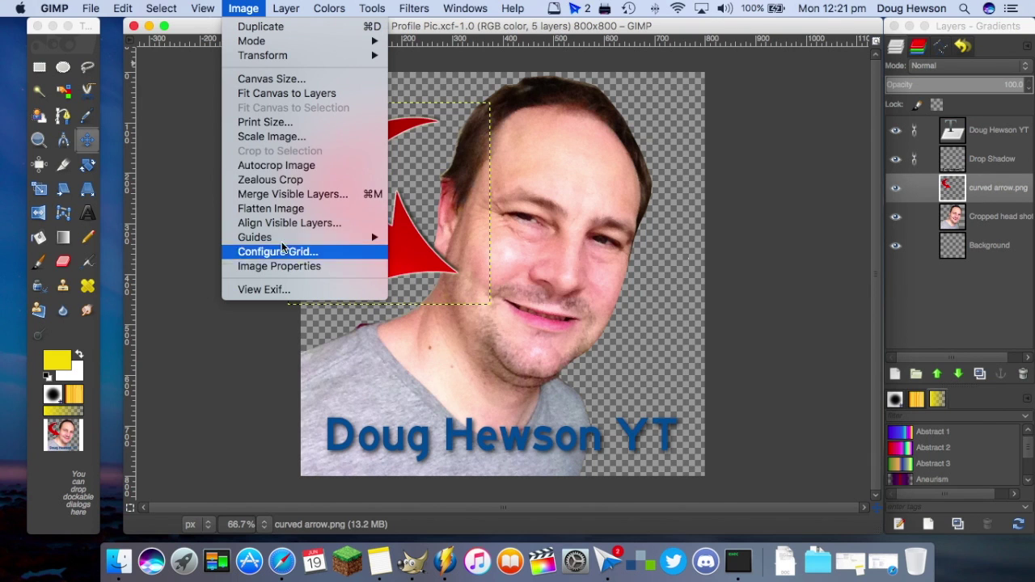
pyautogui.click(285, 137)
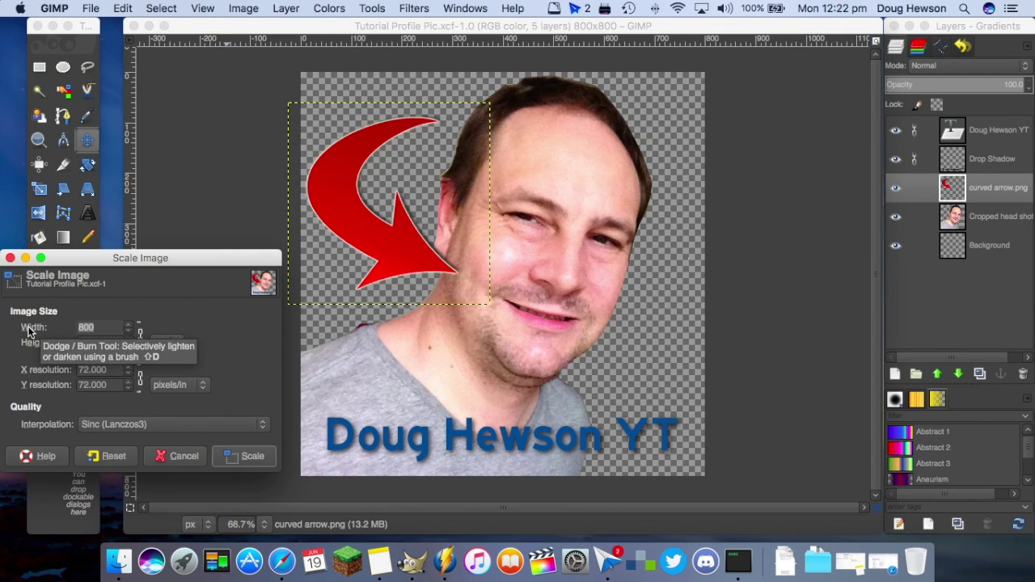
pyautogui.write('400')
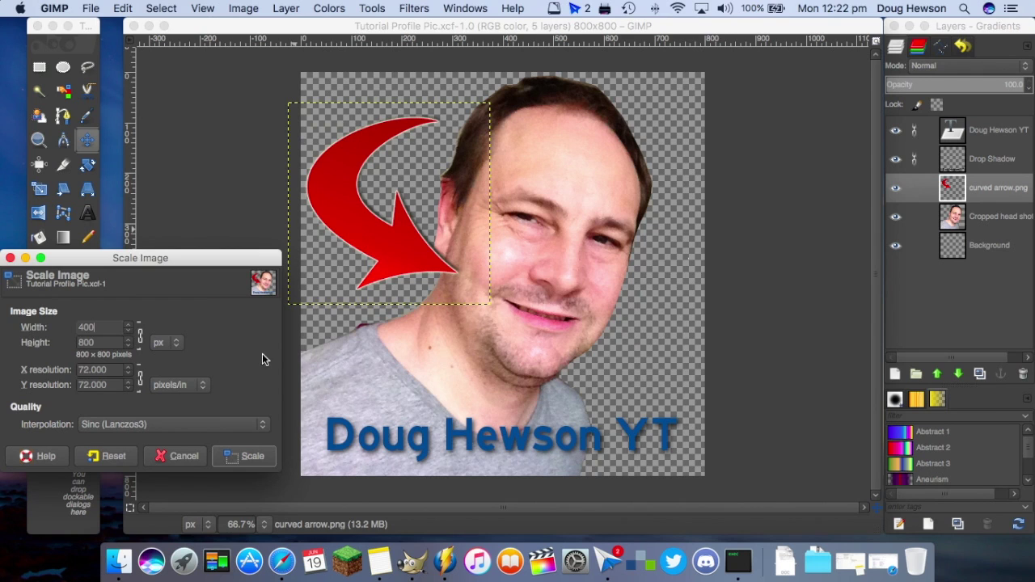
pyautogui.click(105, 342)
pyautogui.click(257, 455)
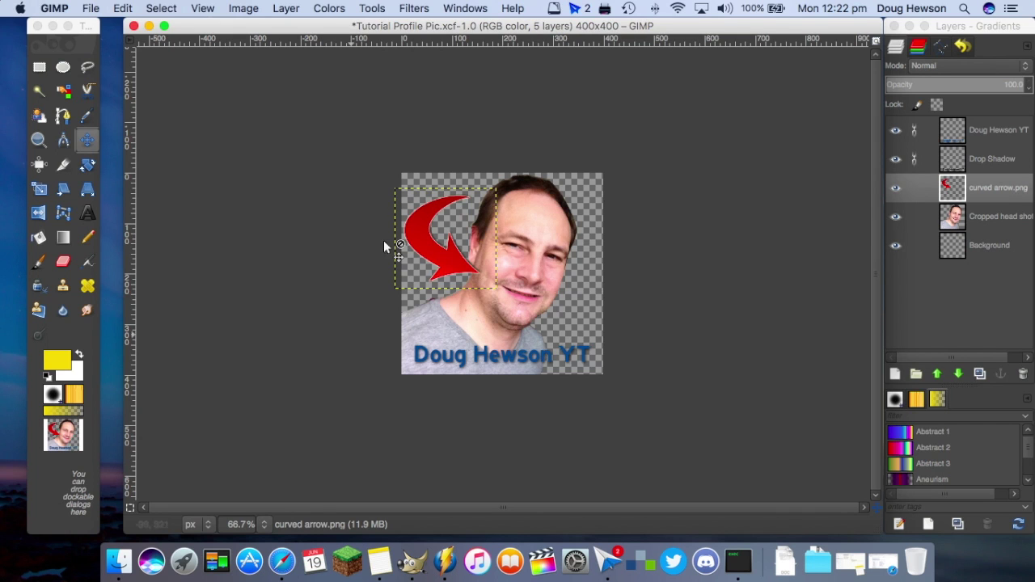
# Step: Export the image as 'Tutorial Profile Pic 400x400.png', accepting the default PNG options
pyautogui.click(91, 9)
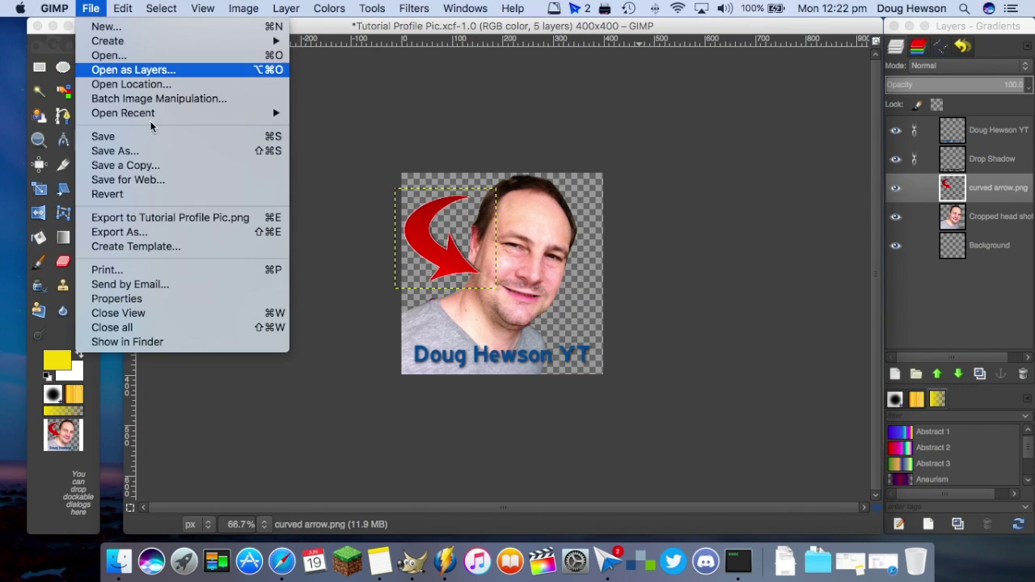
pyautogui.click(144, 233)
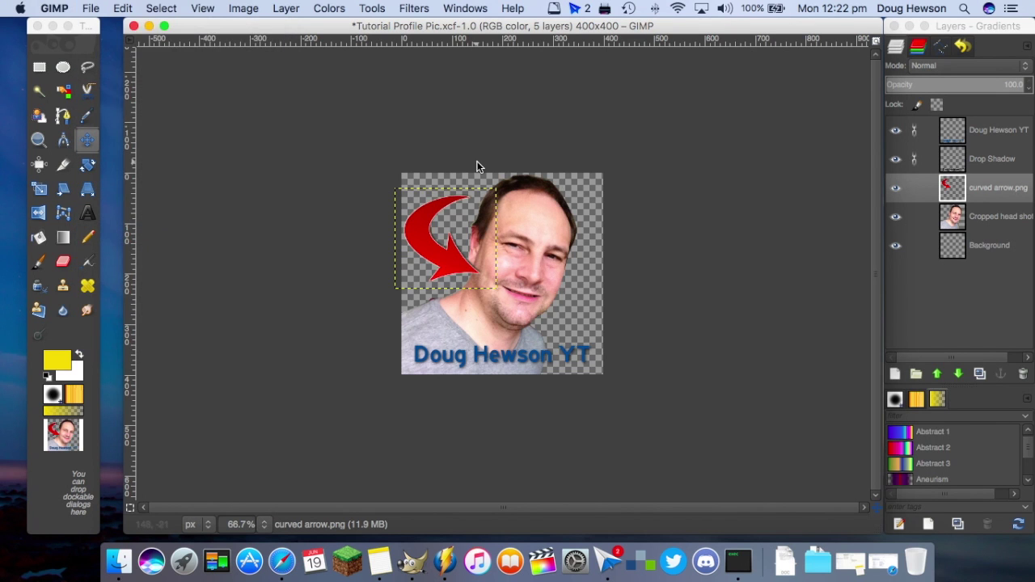
pyautogui.click(326, 53)
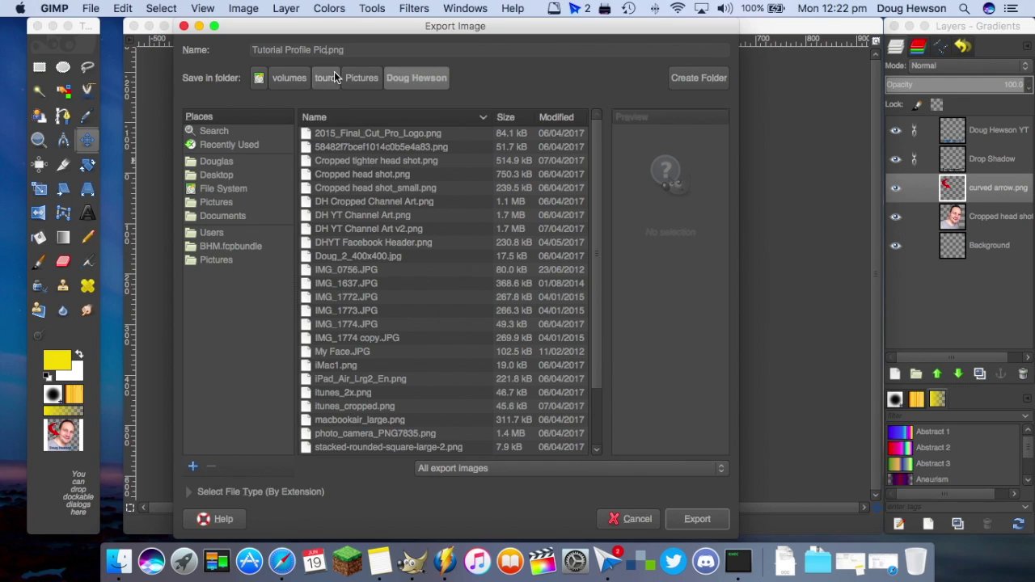
pyautogui.write('400x4')
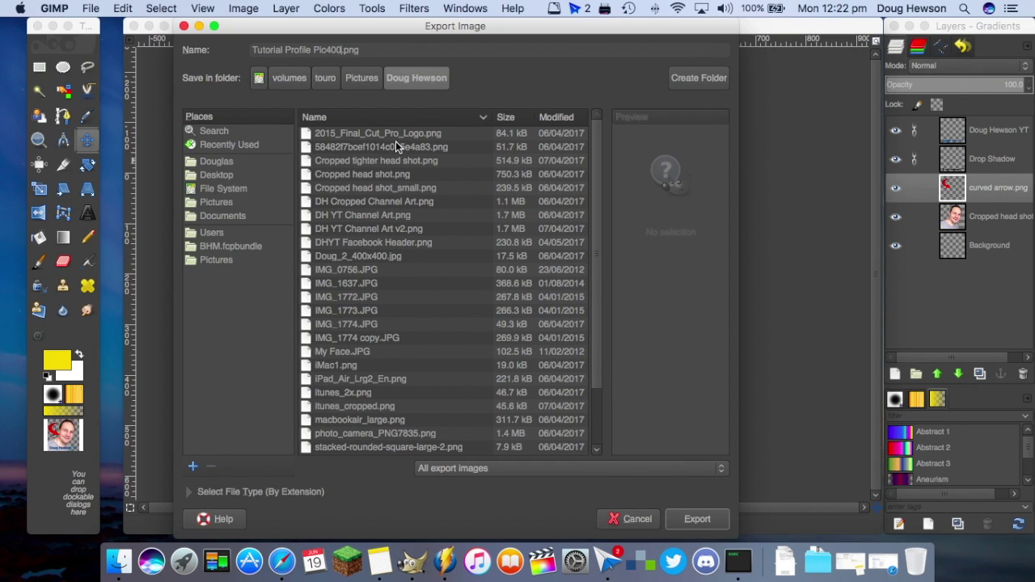
pyautogui.write('00')
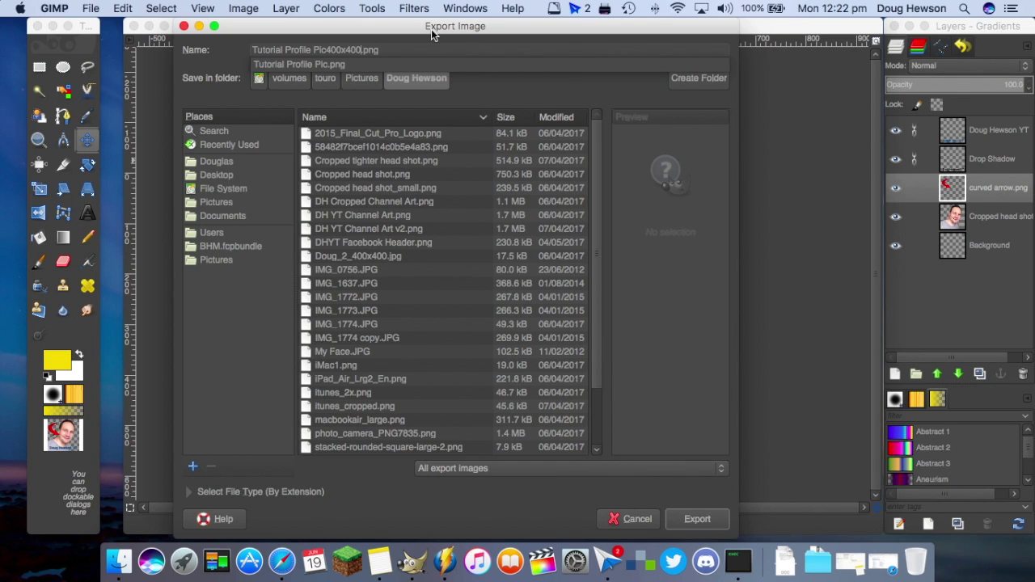
pyautogui.click(327, 50)
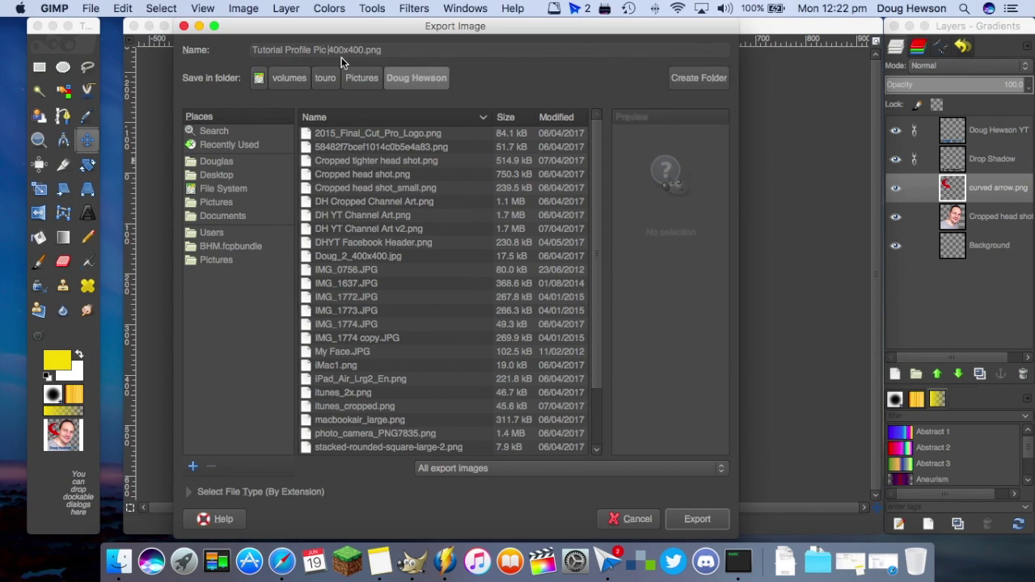
pyautogui.click(698, 521)
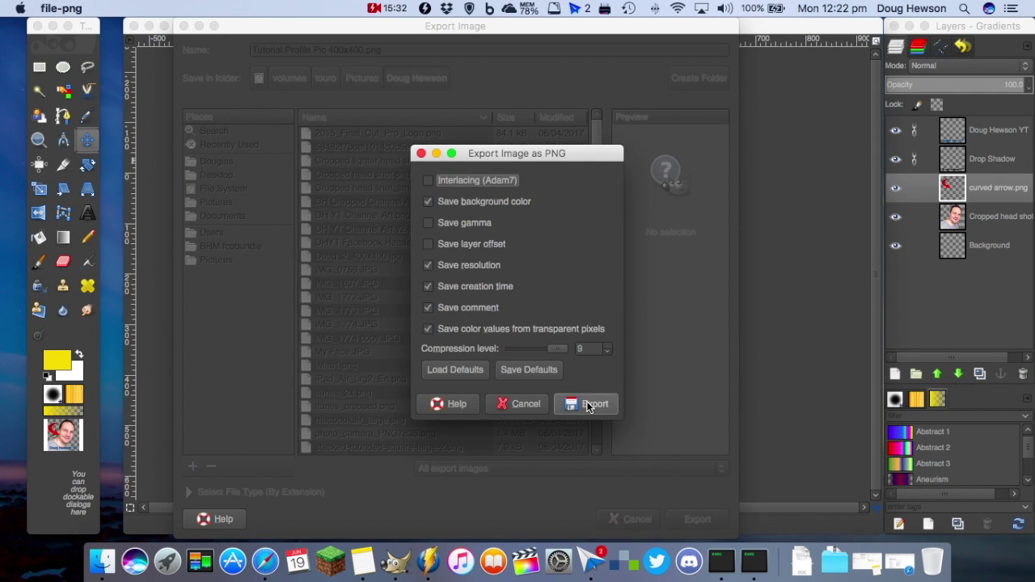
pyautogui.click(593, 404)
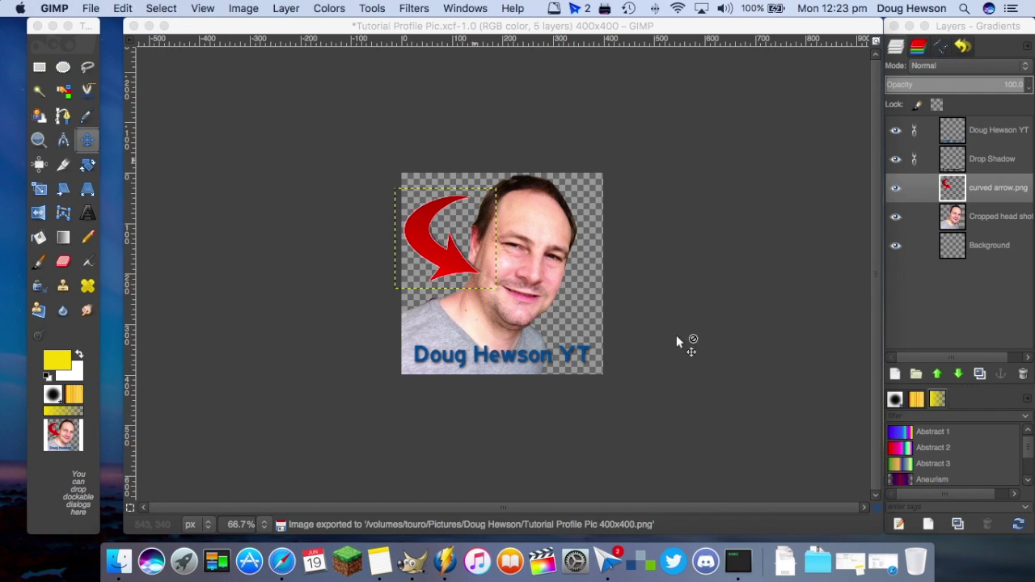
pyautogui.click(416, 24)
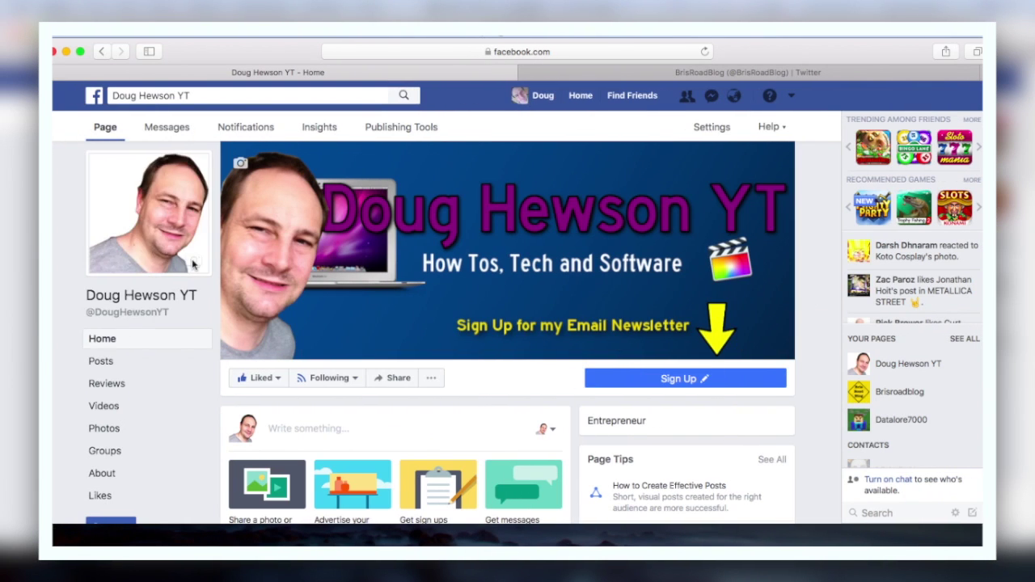
# Step: Upload the cut-out headshot as the Facebook page profile picture, zoom out slightly, and save
pyautogui.click(194, 267)
pyautogui.click(121, 326)
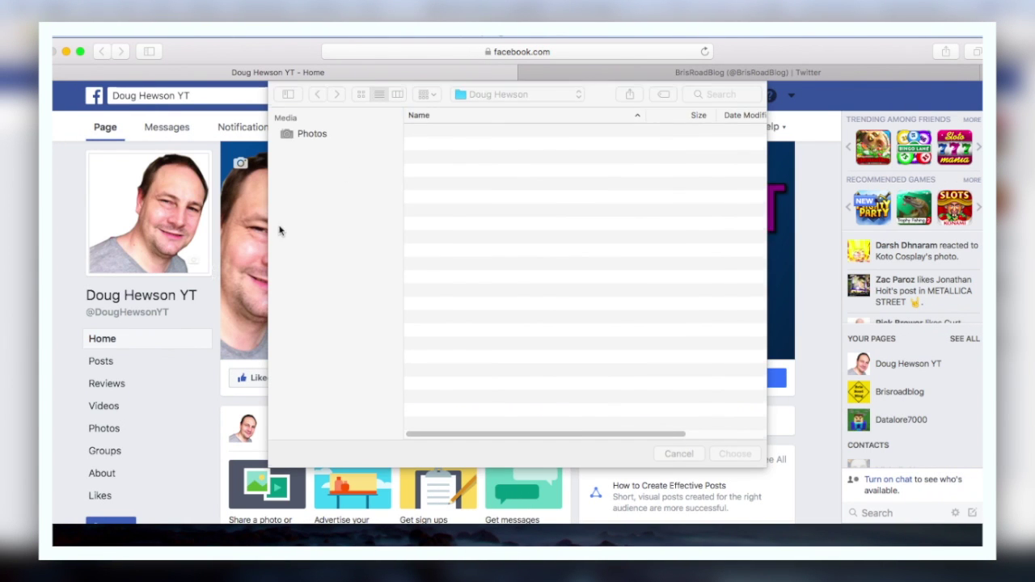
pyautogui.doubleClick(534, 330)
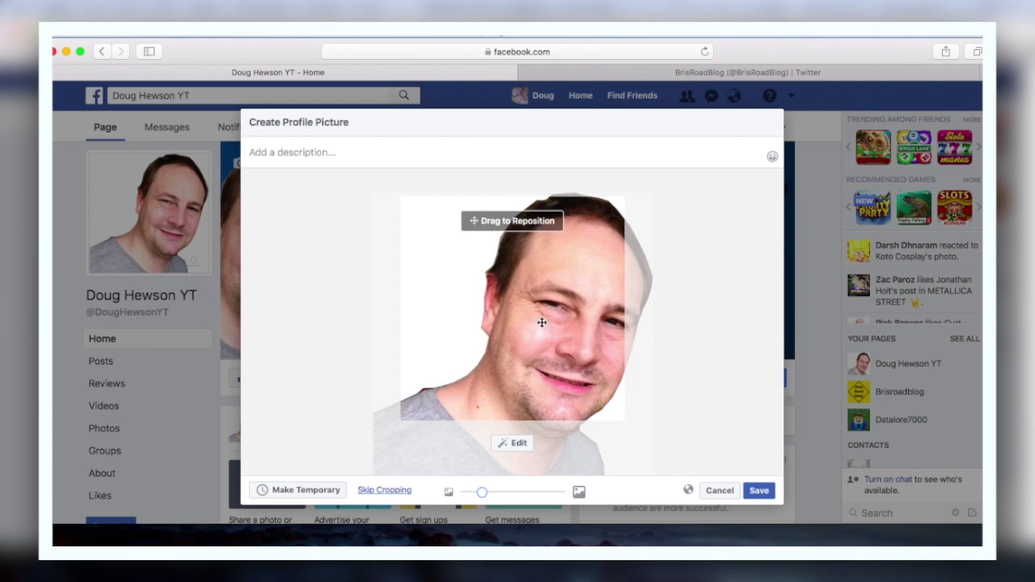
pyautogui.moveTo(481, 492); pyautogui.dragTo(416, 494)
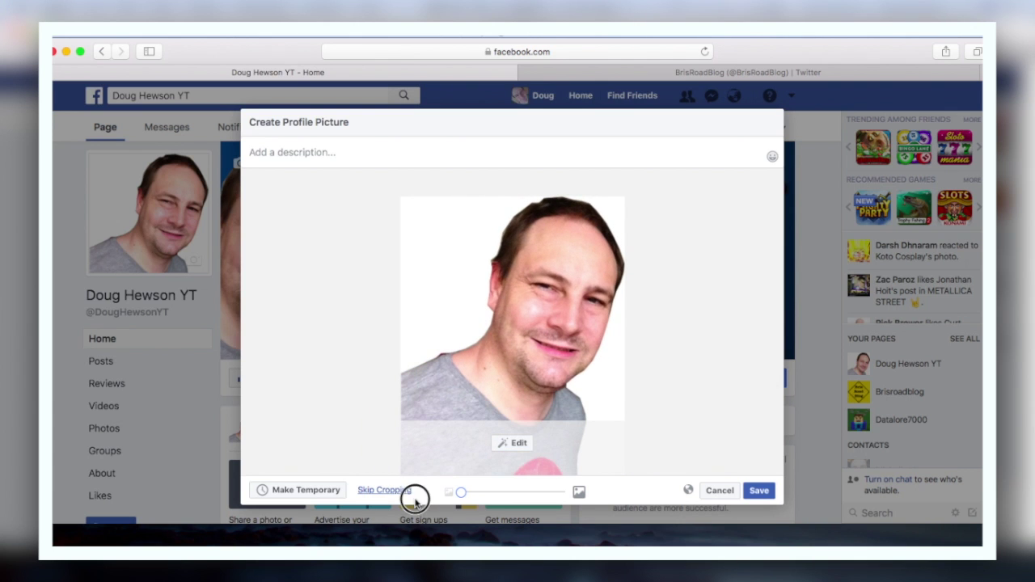
pyautogui.click(758, 491)
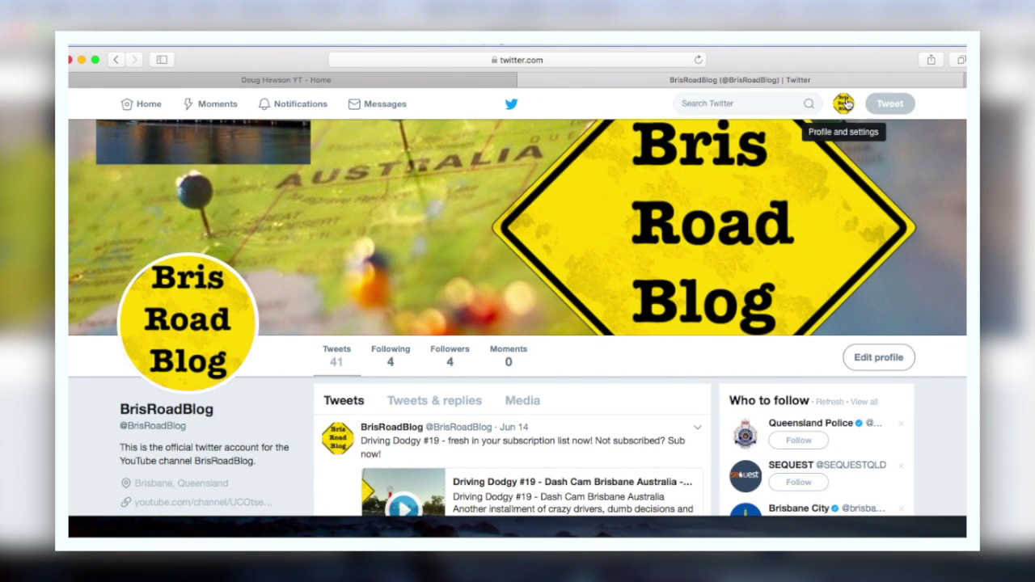
# Step: Upload BRB Logo.png from Pictures/BRB as the new Twitter profile photo
pyautogui.click(878, 358)
pyautogui.click(187, 320)
pyautogui.click(199, 357)
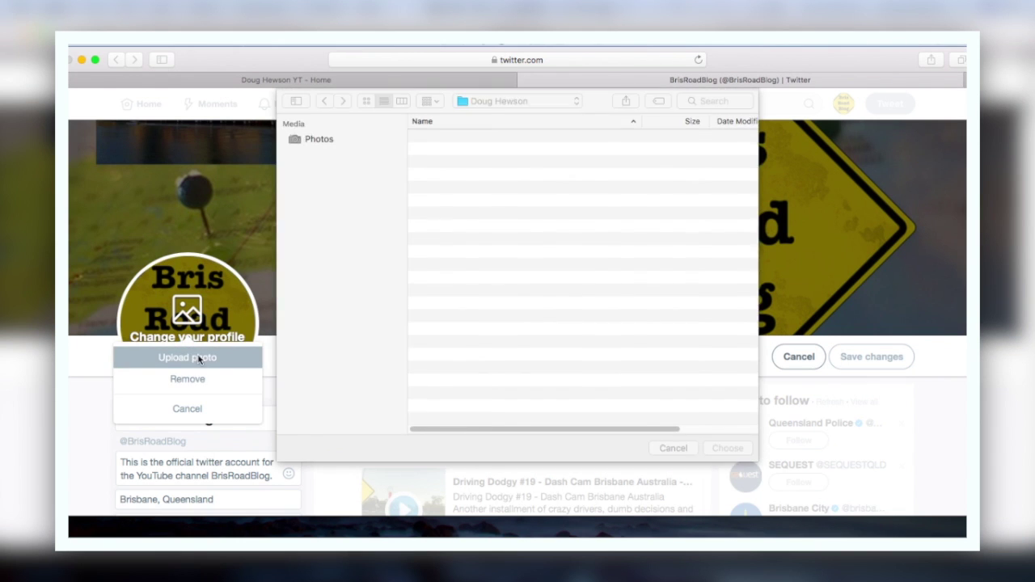
pyautogui.click(522, 101)
pyautogui.click(526, 214)
pyautogui.doubleClick(473, 138)
pyautogui.click(465, 138)
# Step: Enlarge the logo to fill the crop circle, adjust its position, and apply it
pyautogui.click(728, 448)
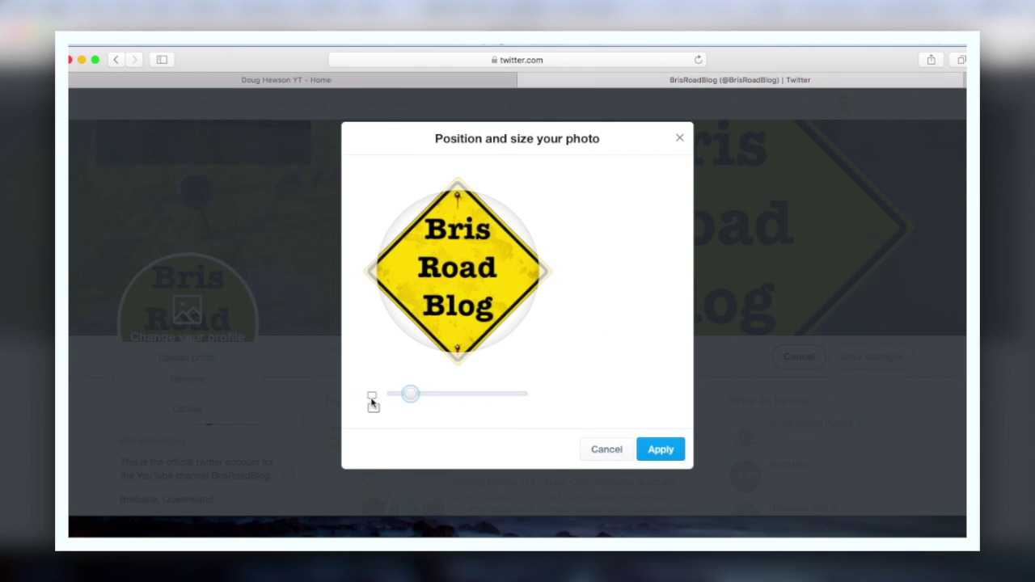
pyautogui.moveTo(409, 393); pyautogui.dragTo(463, 395)
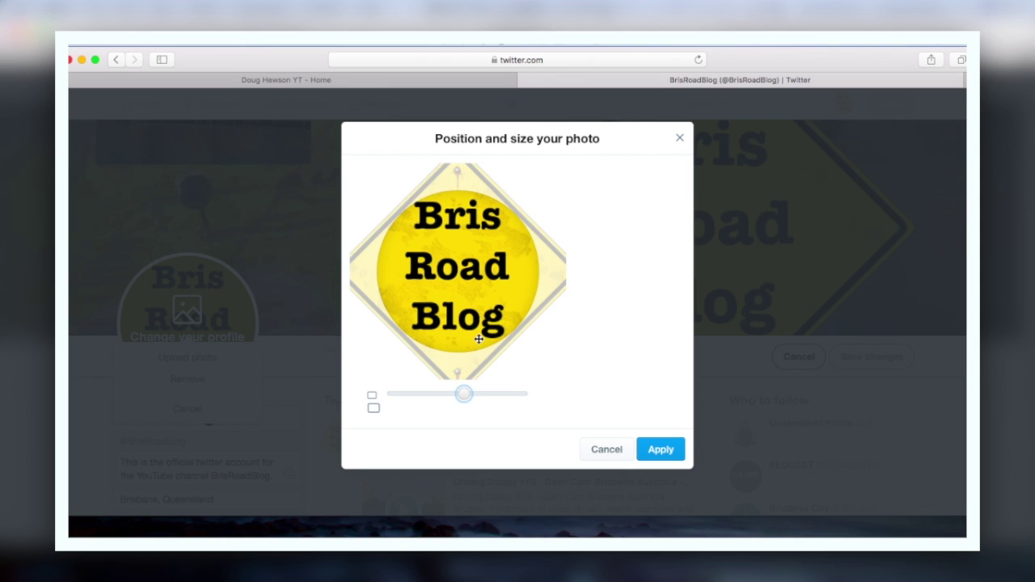
pyautogui.moveTo(478, 342); pyautogui.dragTo(471, 316)
pyautogui.click(661, 449)
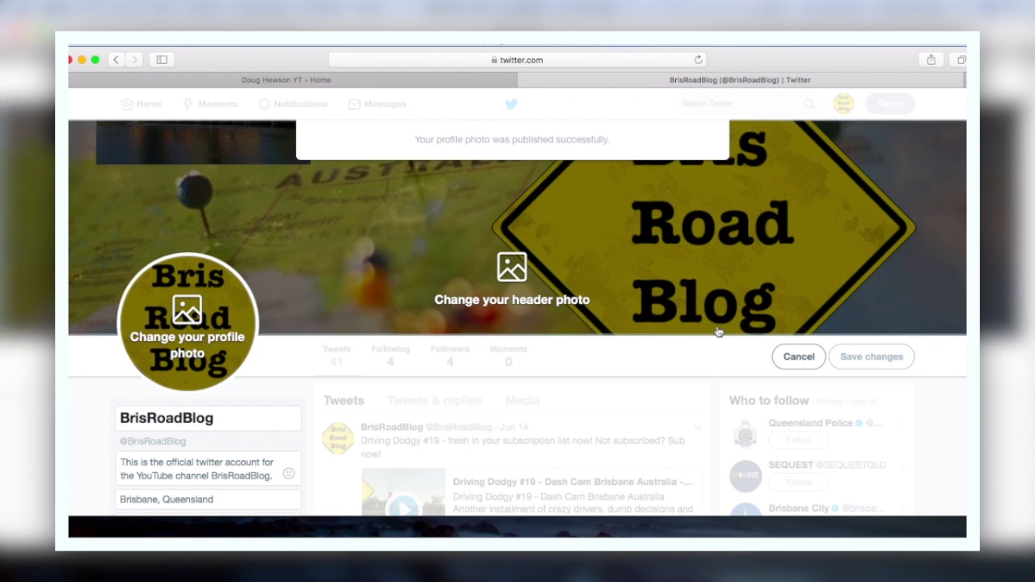